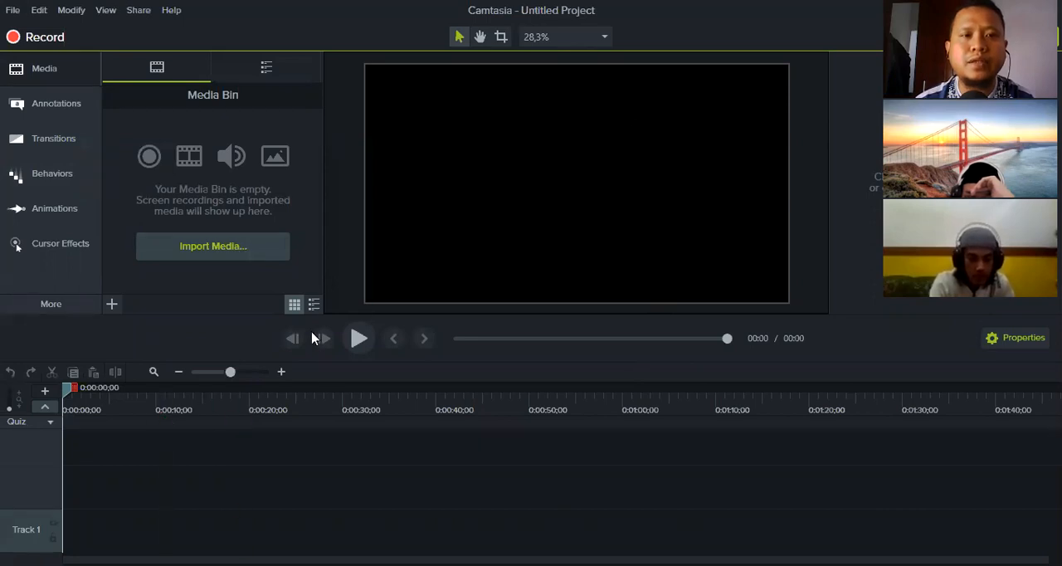
Add the first keystroke callout style to Track 2 and set its key to W
click(61, 114)
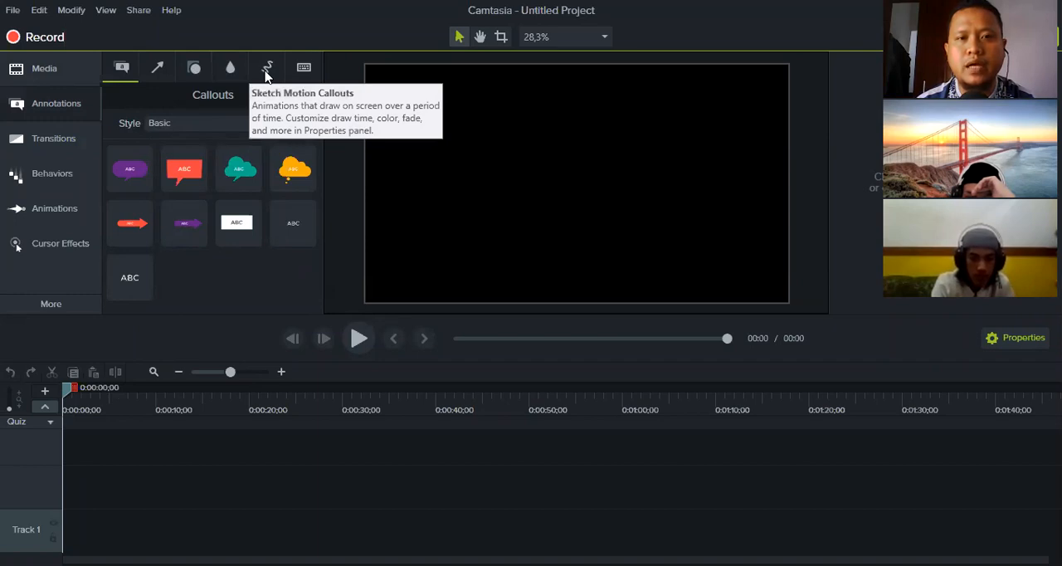
click(302, 83)
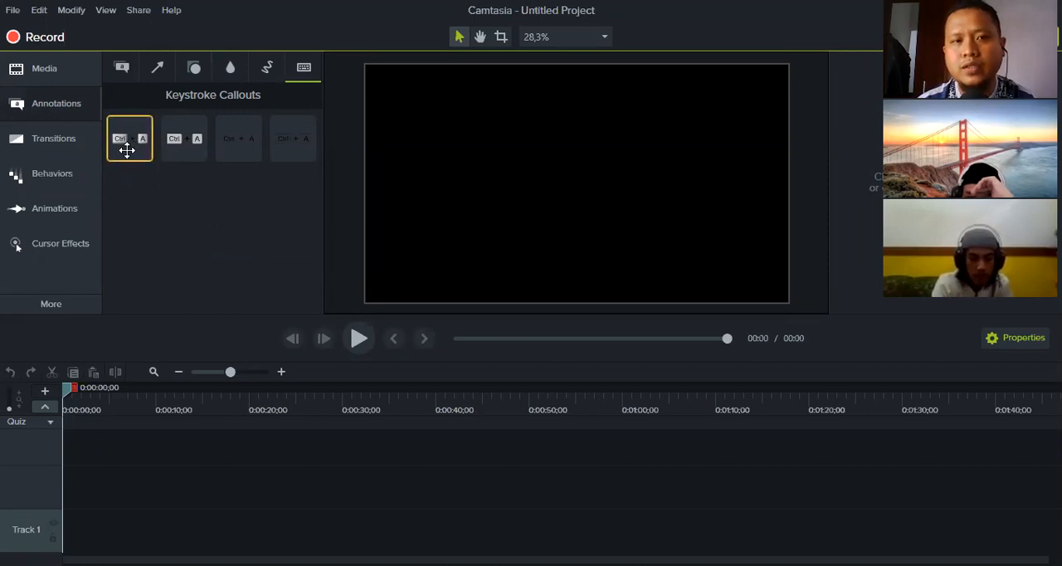
drag(124, 175, 77, 489)
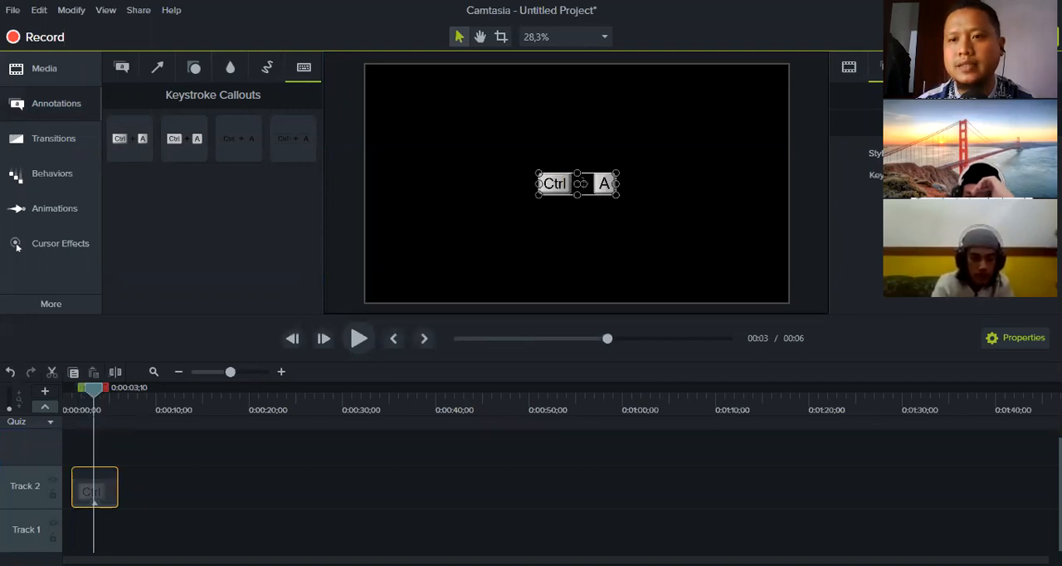
key(w)
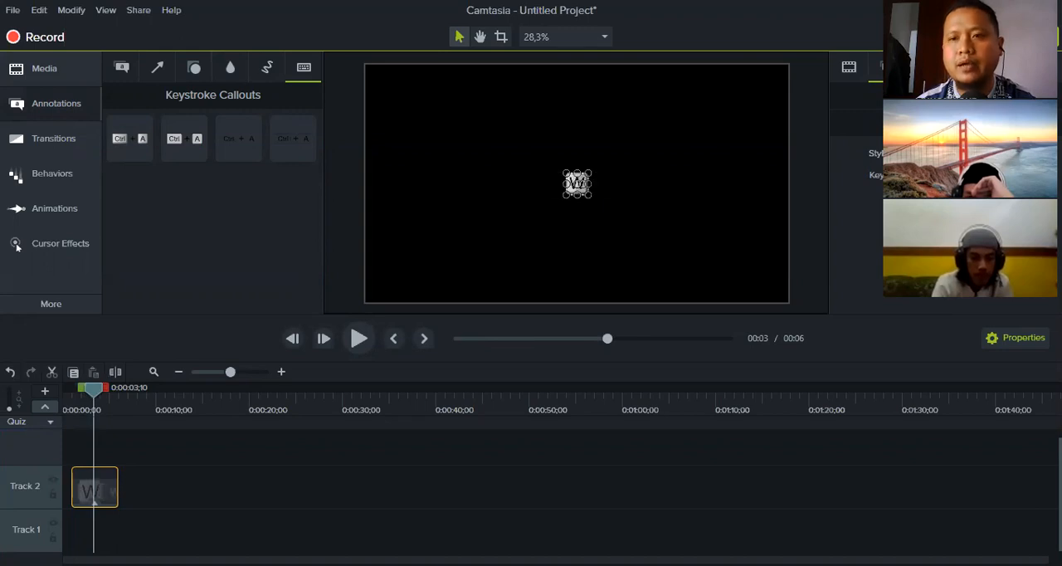
click(813, 295)
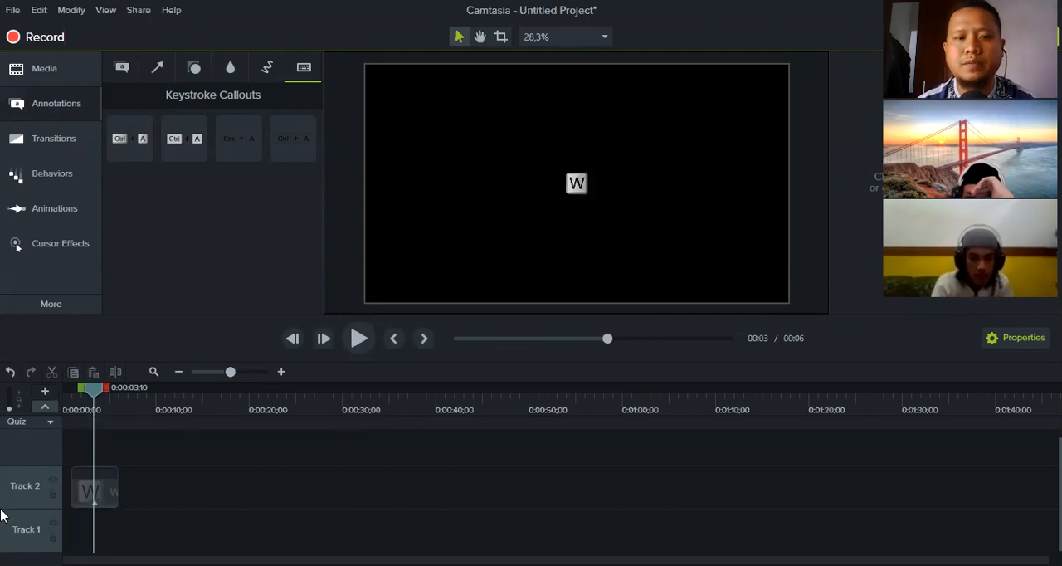
Delete the W keystroke callout from Track 2
click(86, 499)
key(Delete)
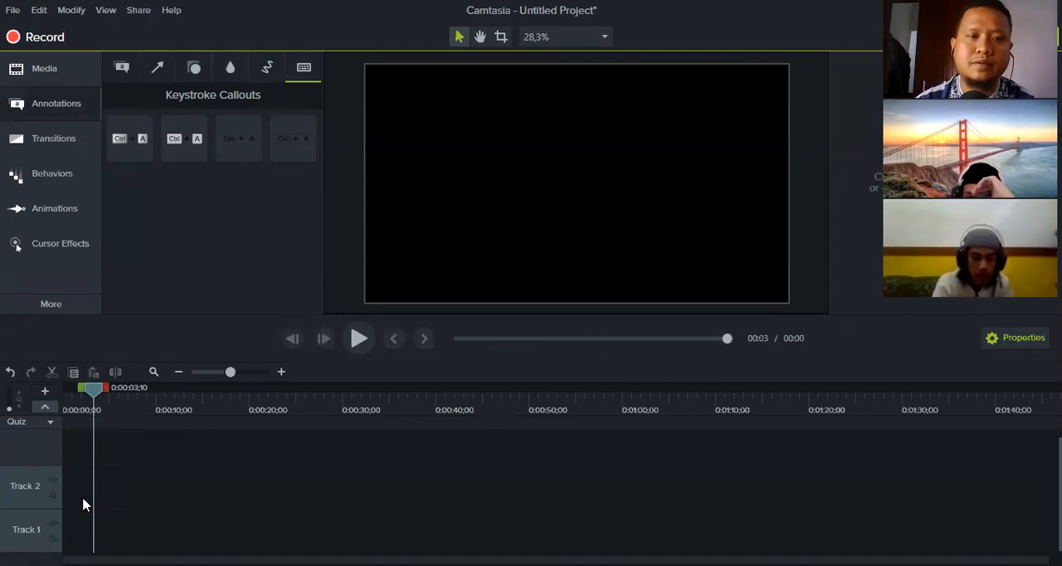
mouse_move(97, 389)
mouse_down()
mouse_move(71, 401)
mouse_move(100, 385)
mouse_move(108, 401)
mouse_up()
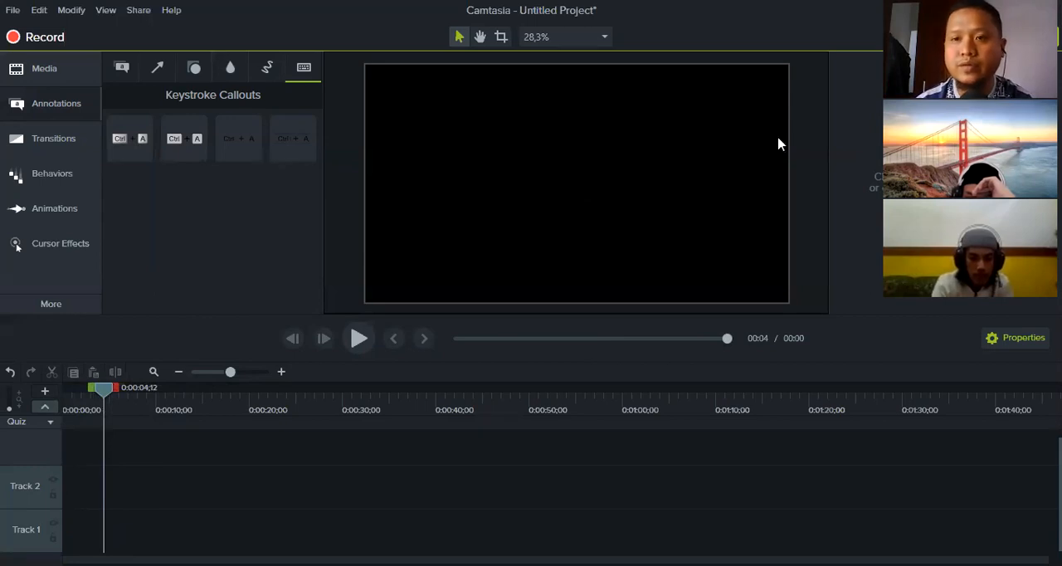
Place the plain white text callout without a background at the very start of Track 2
click(61, 109)
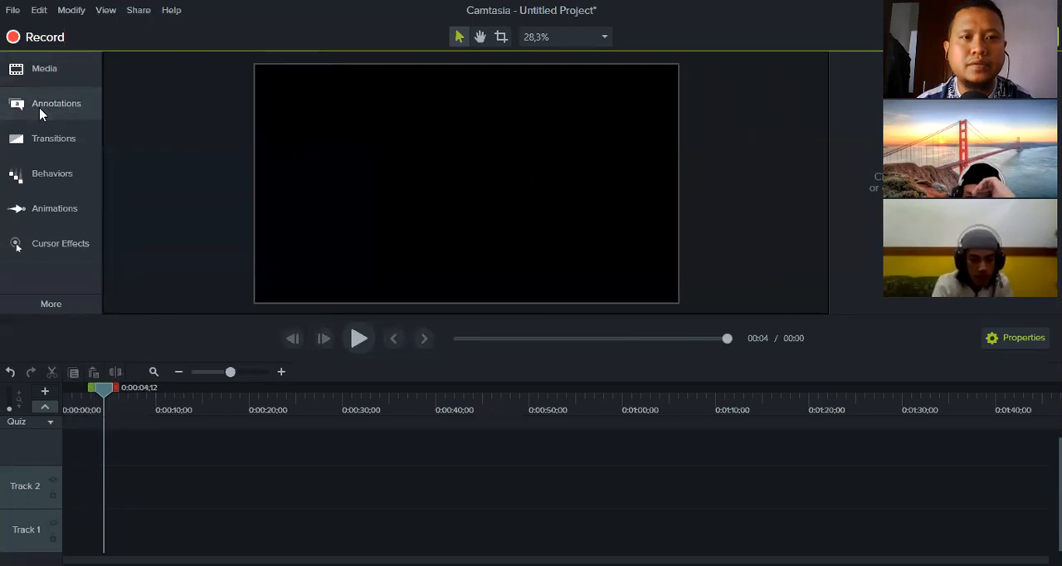
click(75, 109)
click(122, 71)
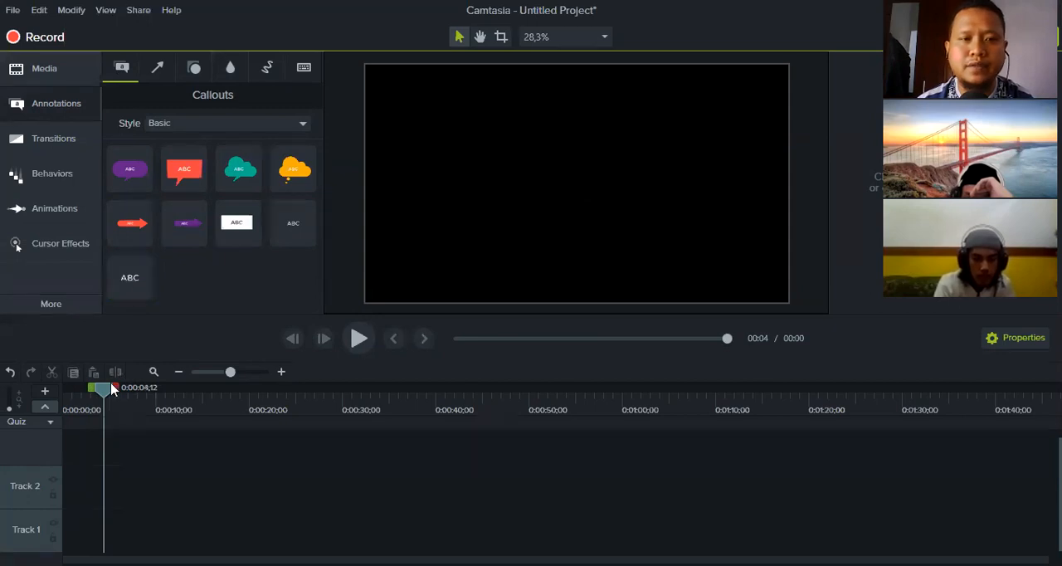
drag(103, 387, 41, 395)
drag(133, 287, 58, 496)
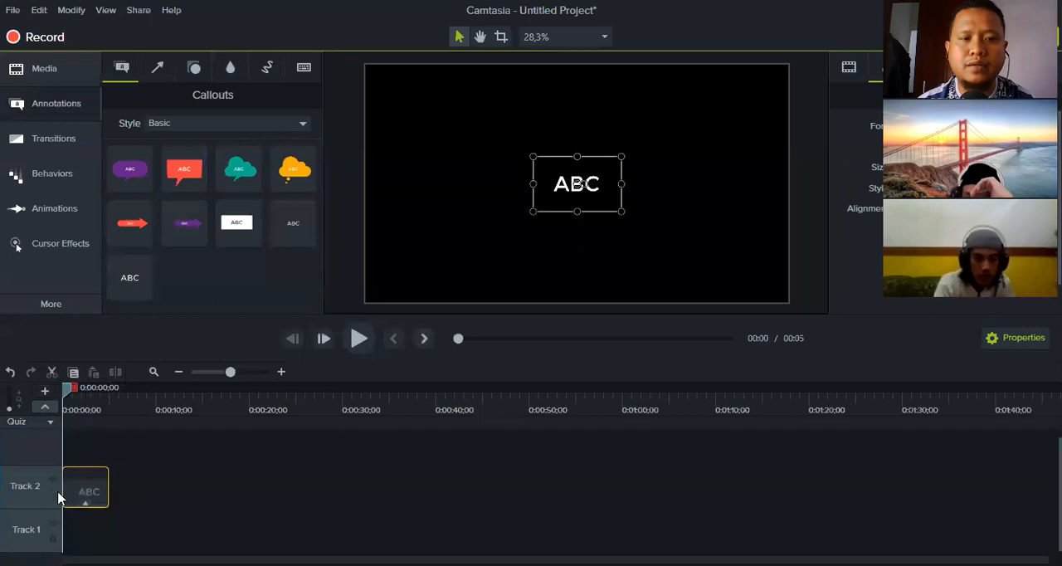
Replace the callout's placeholder text with "Welcome to The Channel"
mouse_move(66, 390)
mouse_down()
mouse_move(103, 390)
mouse_move(86, 390)
mouse_up()
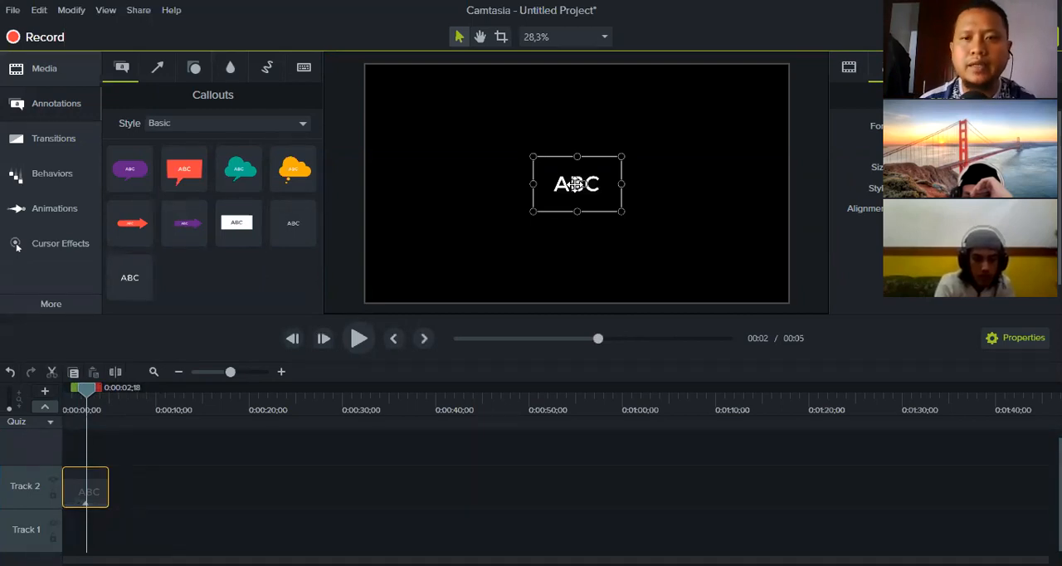
double_click(575, 183)
text(Welcome to t)
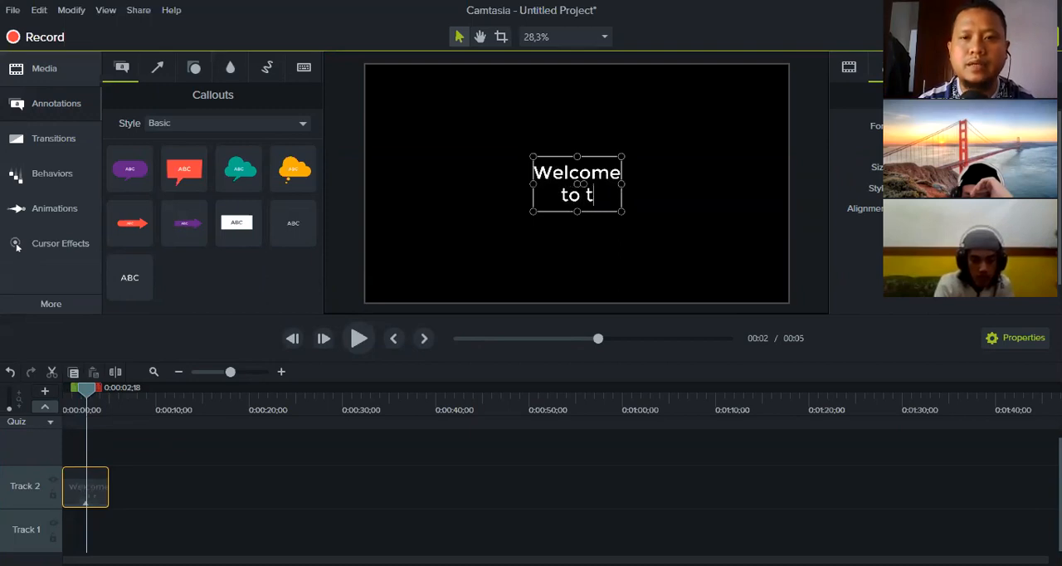
key(BackSpace)
text(The Cha)
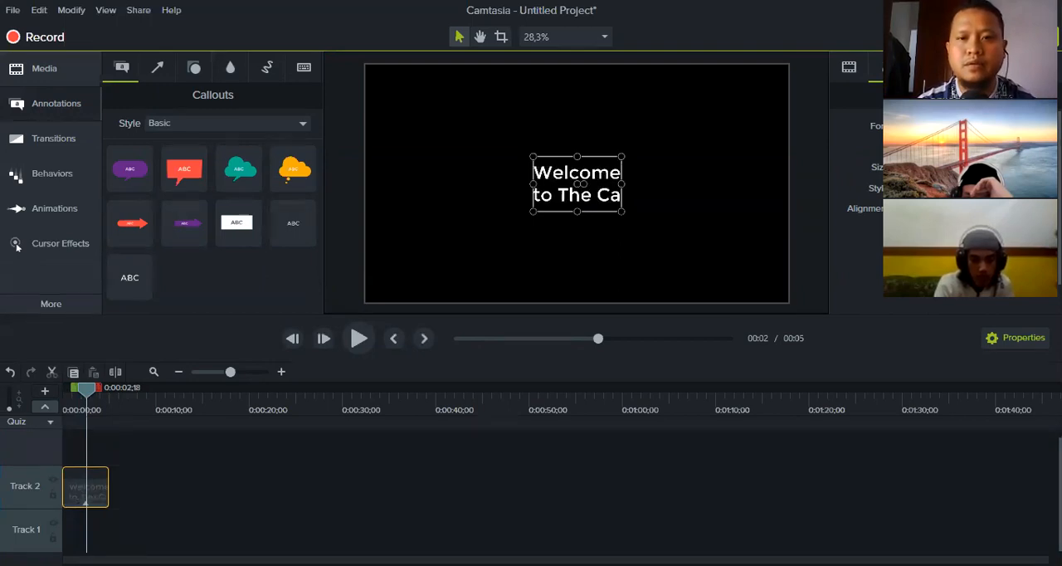
text(nnel)
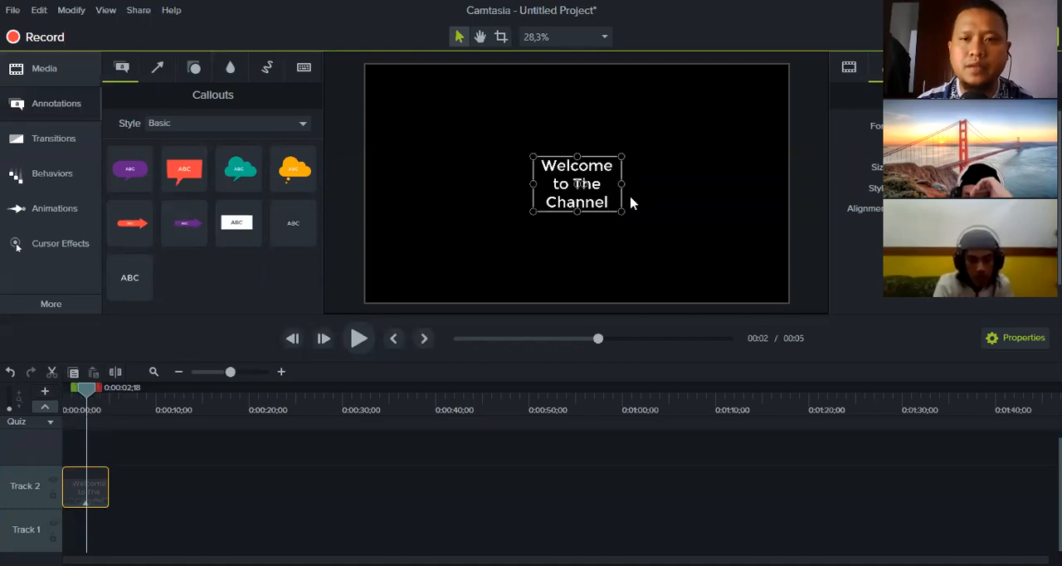
Widen the title's text box on both sides so the text fits on one line, and deselect it
click(631, 190)
click(583, 192)
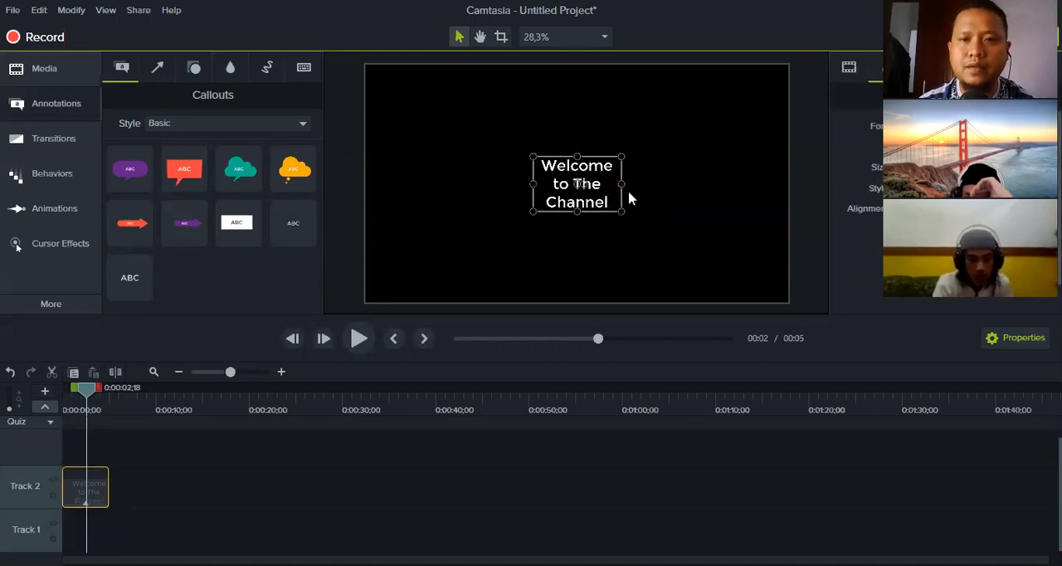
drag(621, 183, 706, 183)
drag(536, 184, 415, 183)
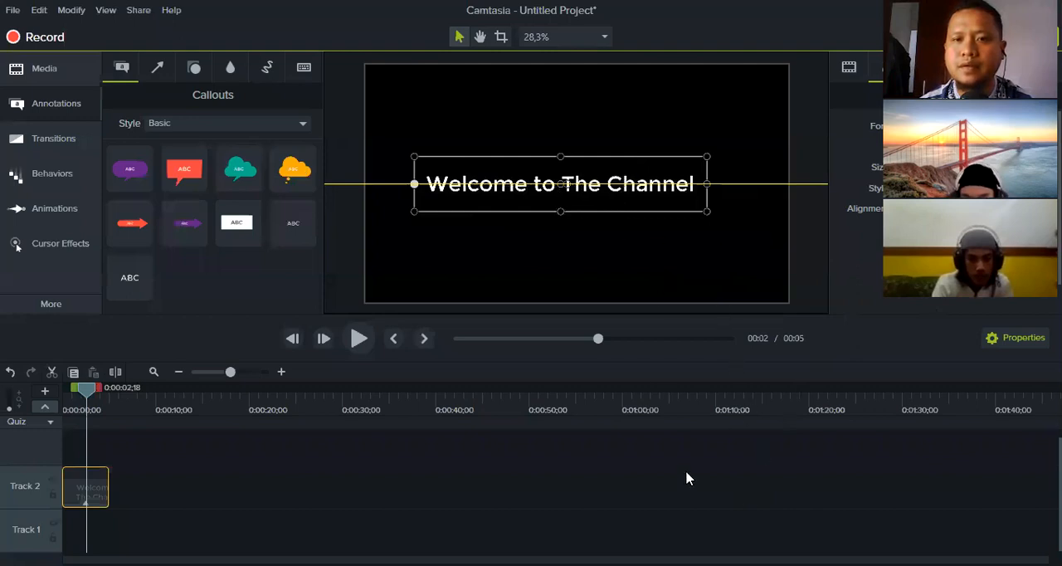
click(349, 419)
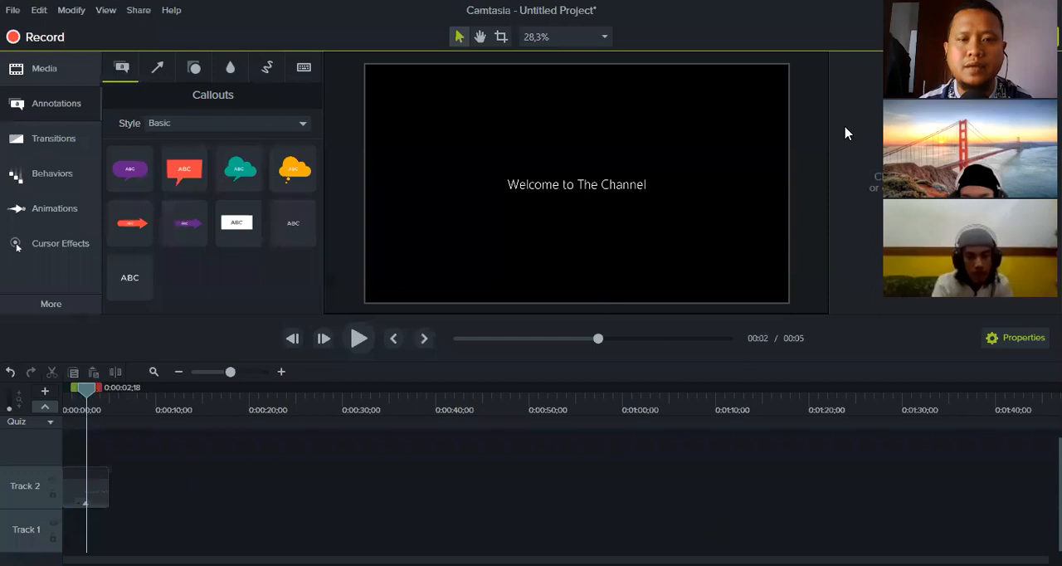
click(93, 497)
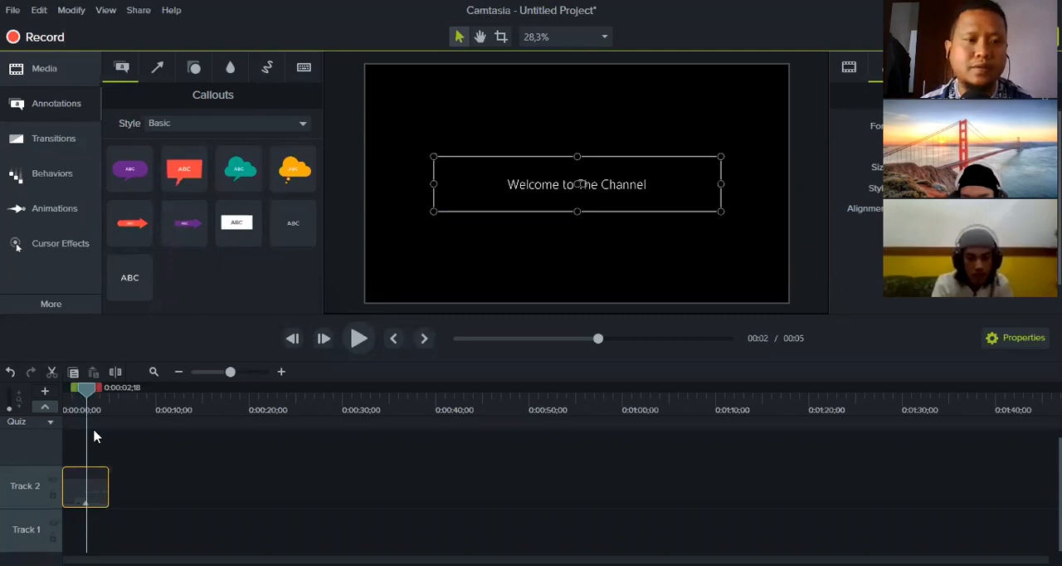
right_click(86, 485)
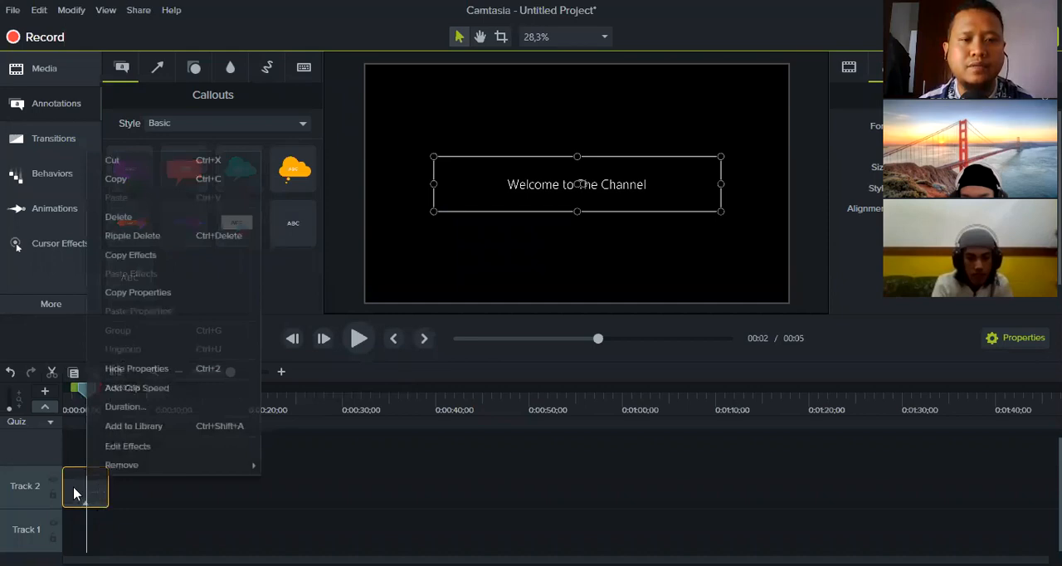
click(146, 487)
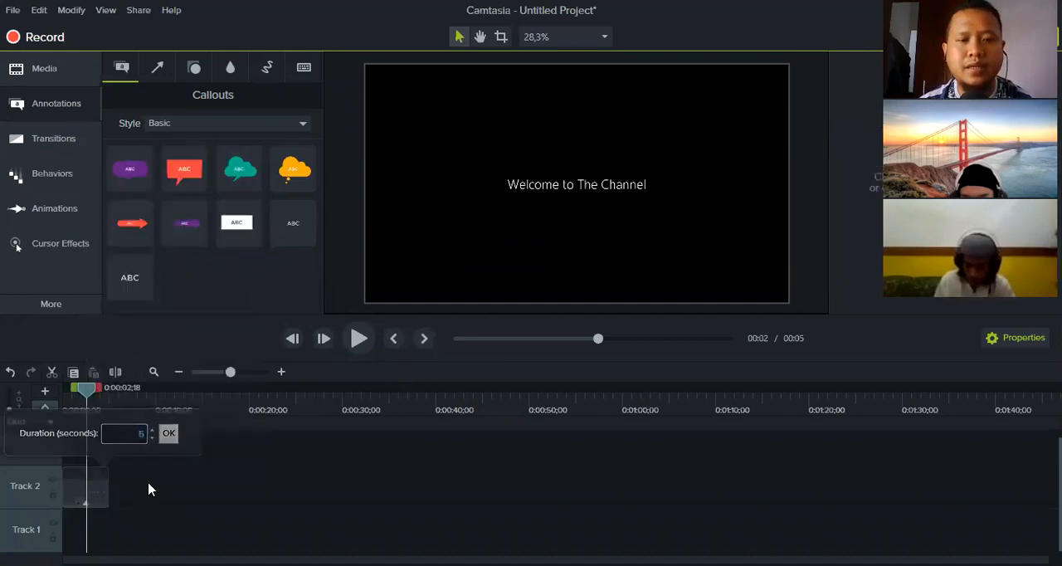
click(91, 486)
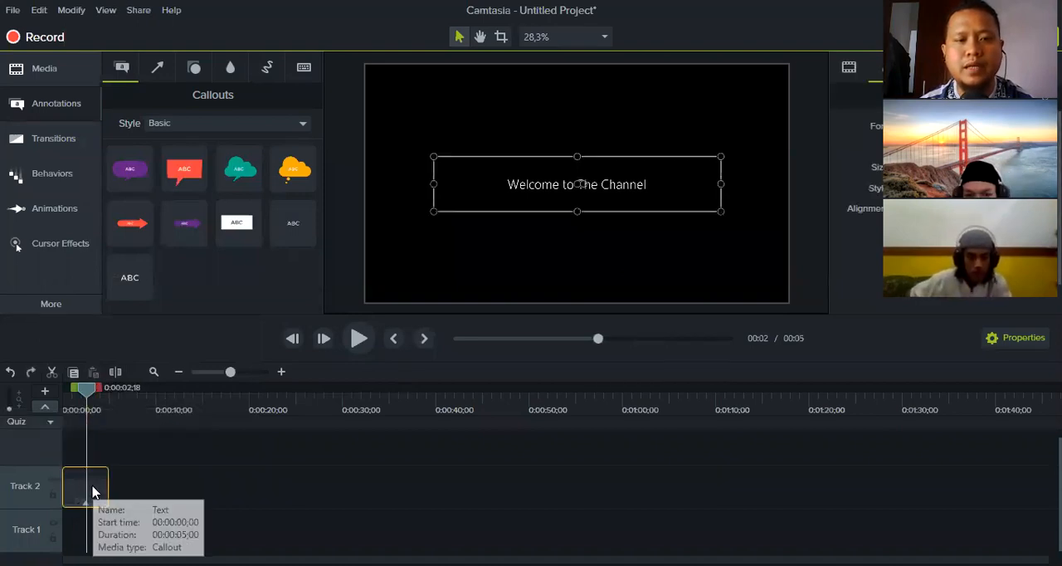
right_click(91, 491)
click(138, 503)
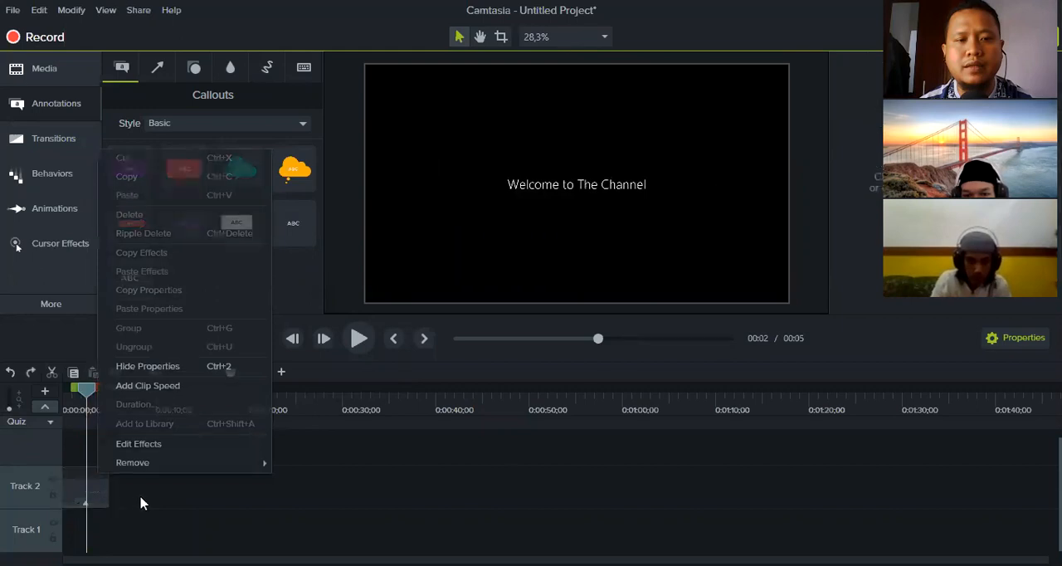
Set the title clip's duration to 2 seconds, play it back and return the playhead to the start
click(84, 486)
right_click(86, 486)
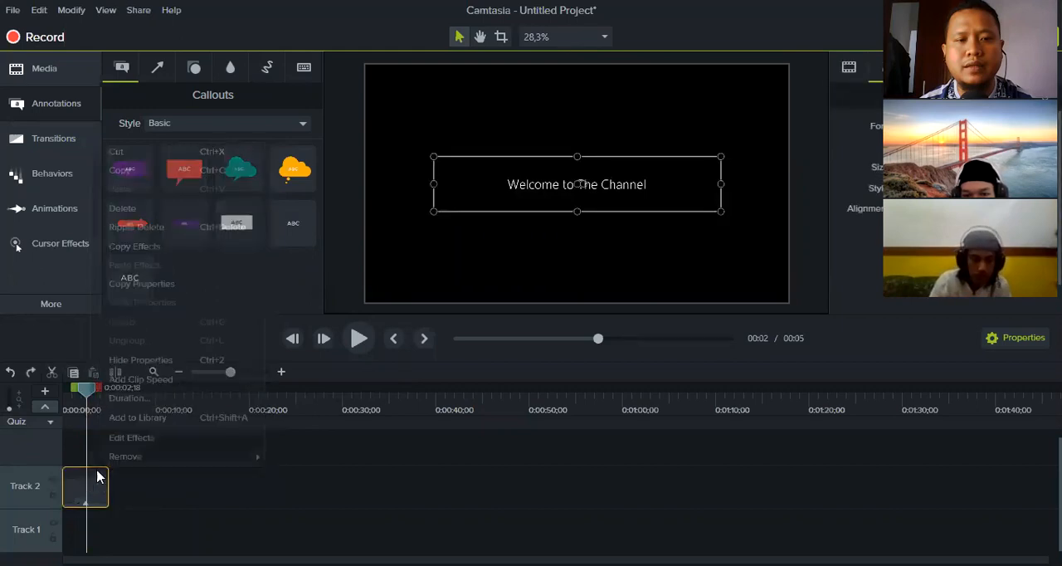
click(143, 400)
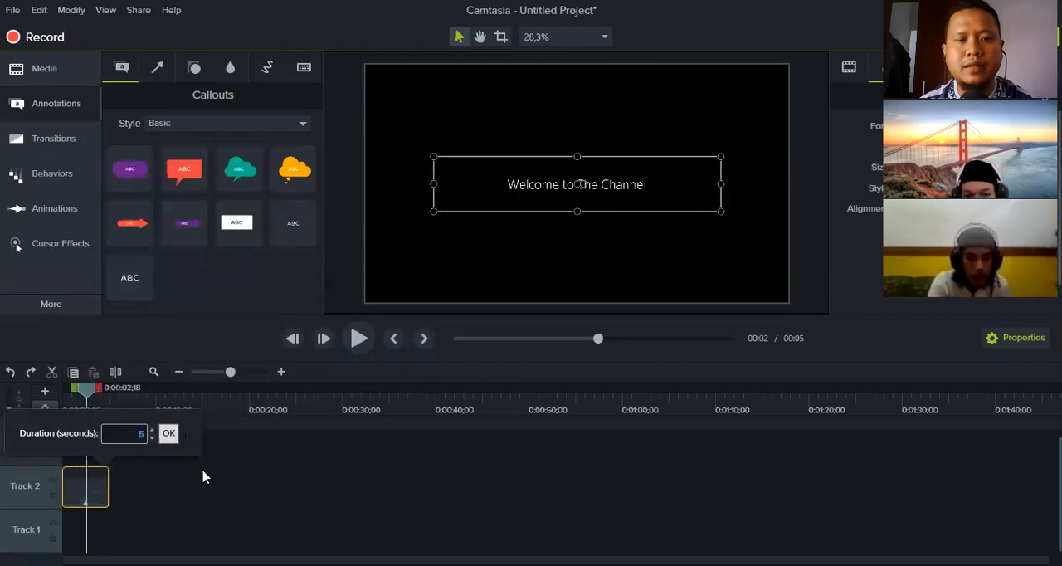
text(2)
click(170, 433)
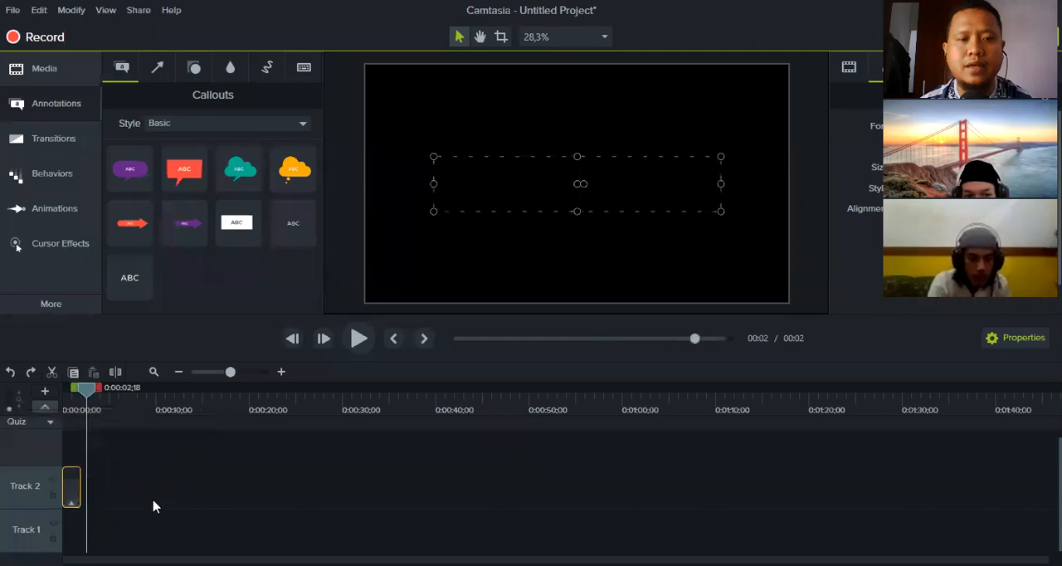
click(358, 338)
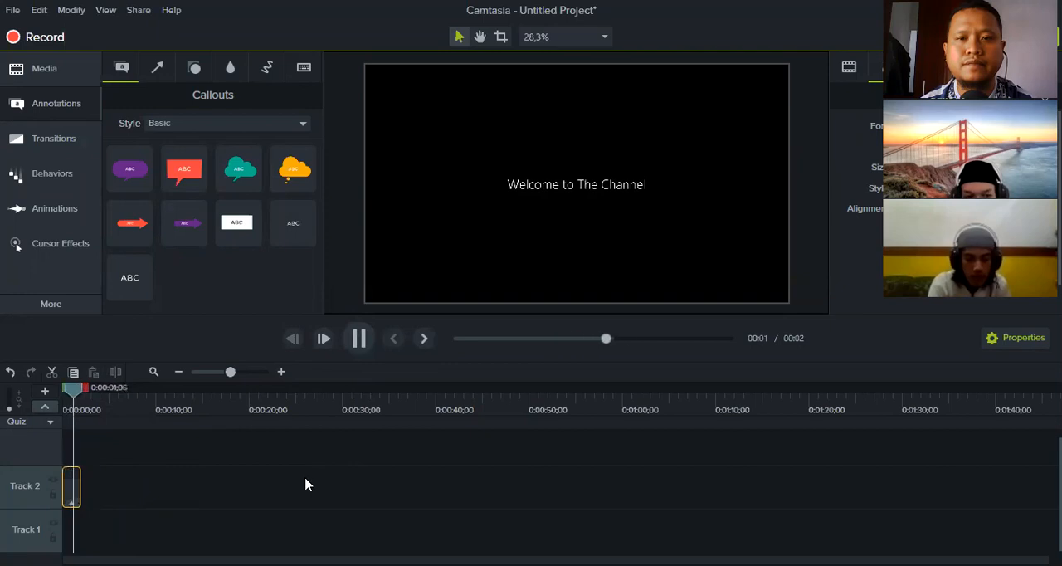
drag(87, 390, 64, 389)
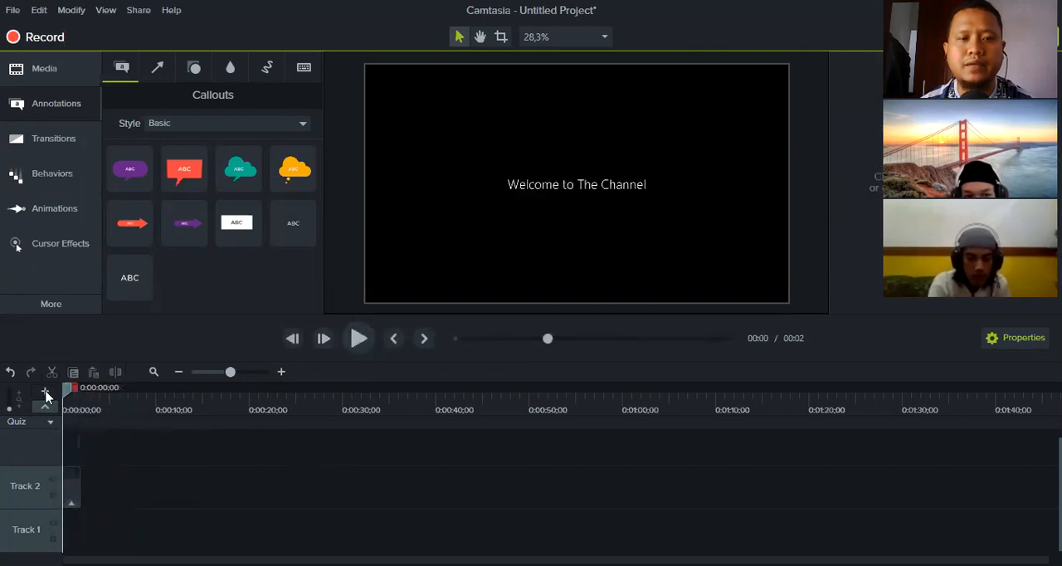
Apply the Drifting behavior to the title clip on Track 2 and play back the animation
click(72, 487)
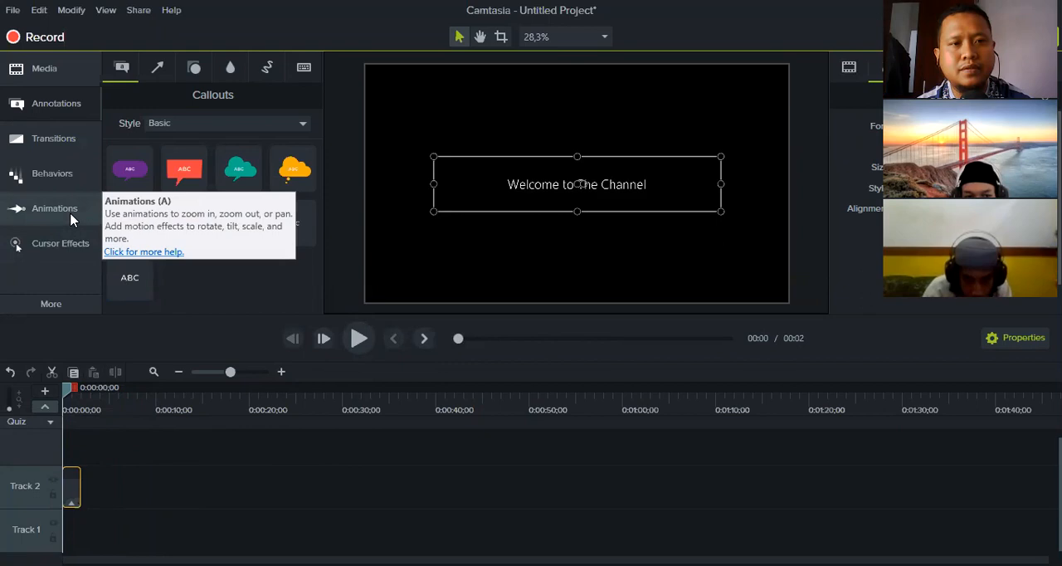
click(66, 181)
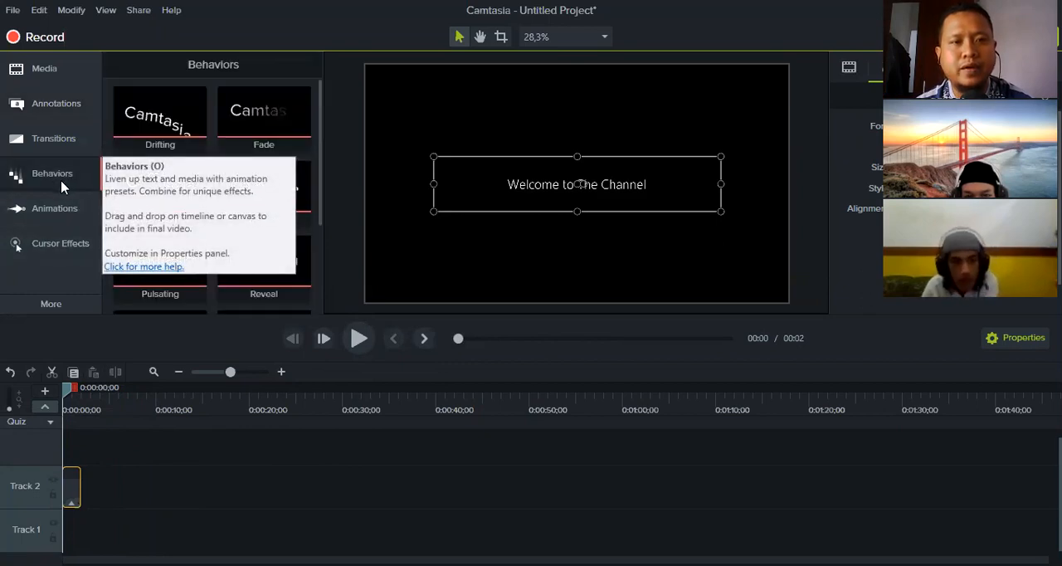
drag(319, 228, 322, 124)
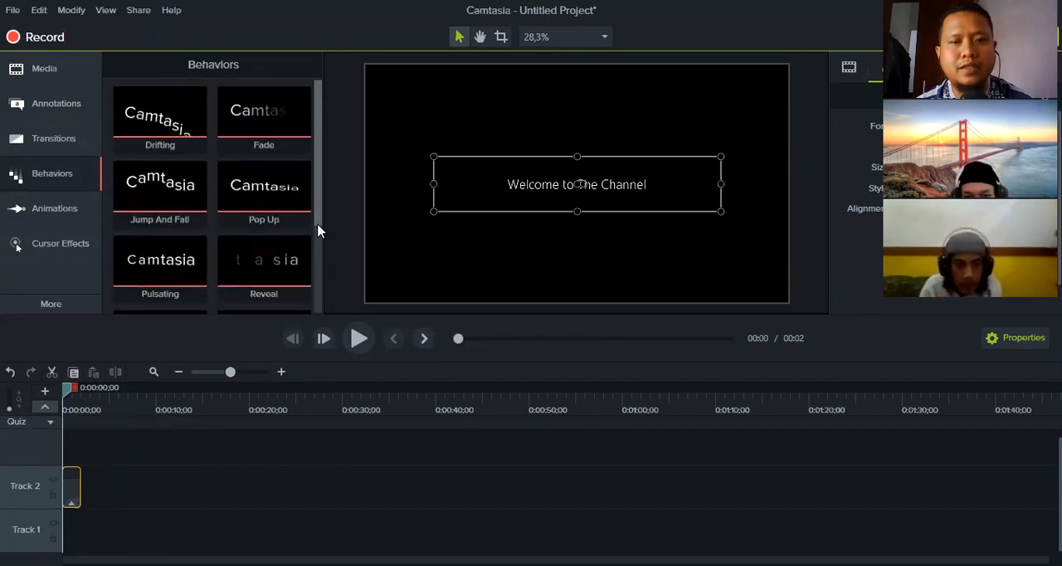
mouse_move(320, 294)
mouse_down()
mouse_move(321, 302)
mouse_move(320, 114)
mouse_move(313, 311)
mouse_up()
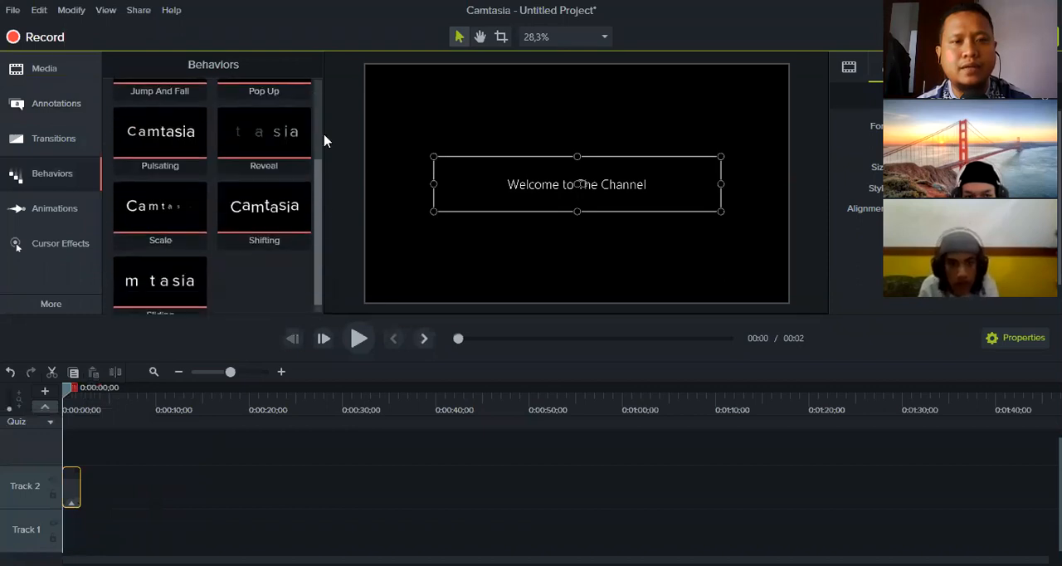
scroll(175, 116, up, 3)
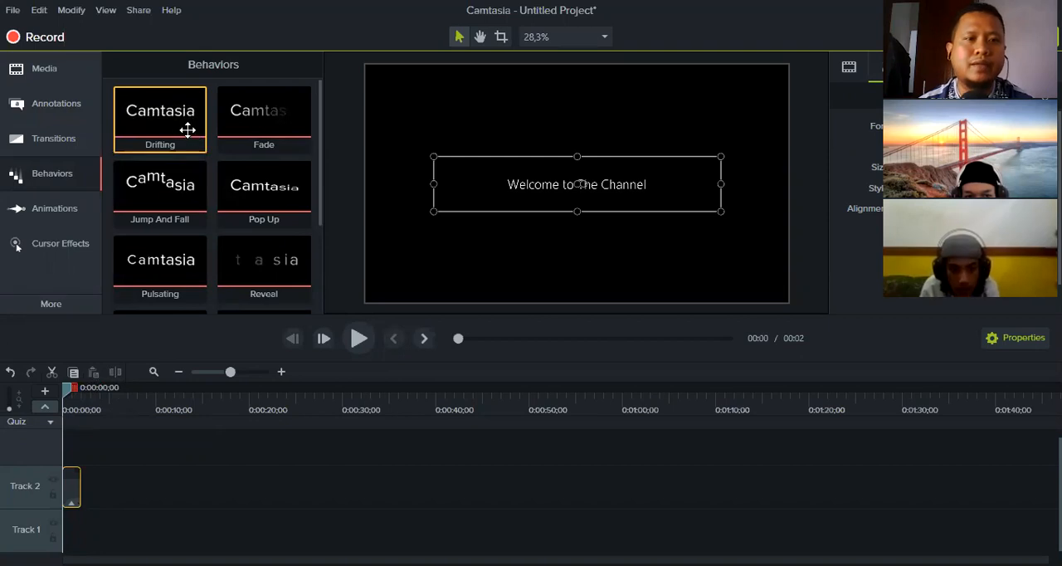
drag(176, 116, 73, 497)
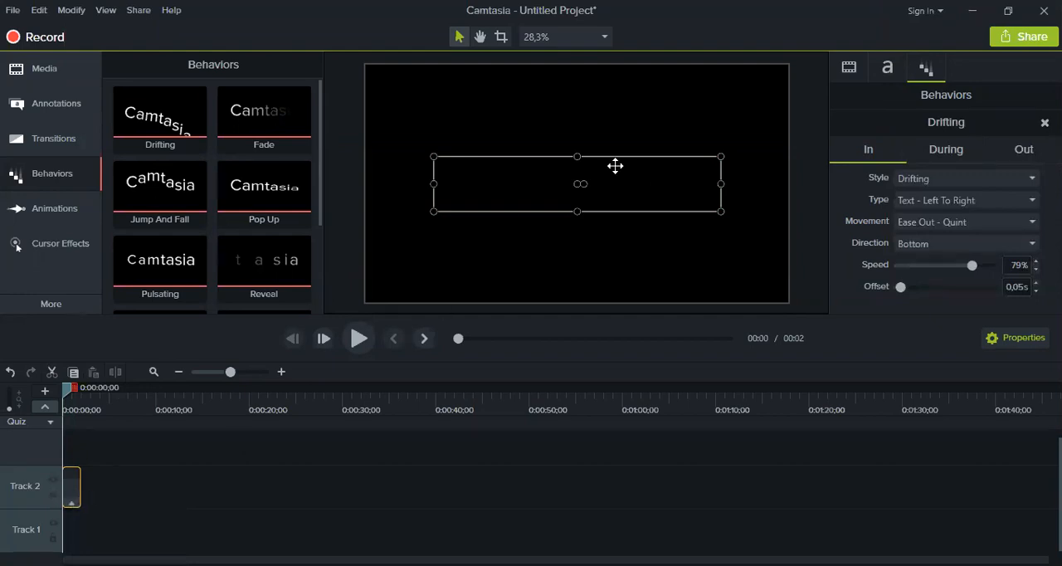
click(189, 427)
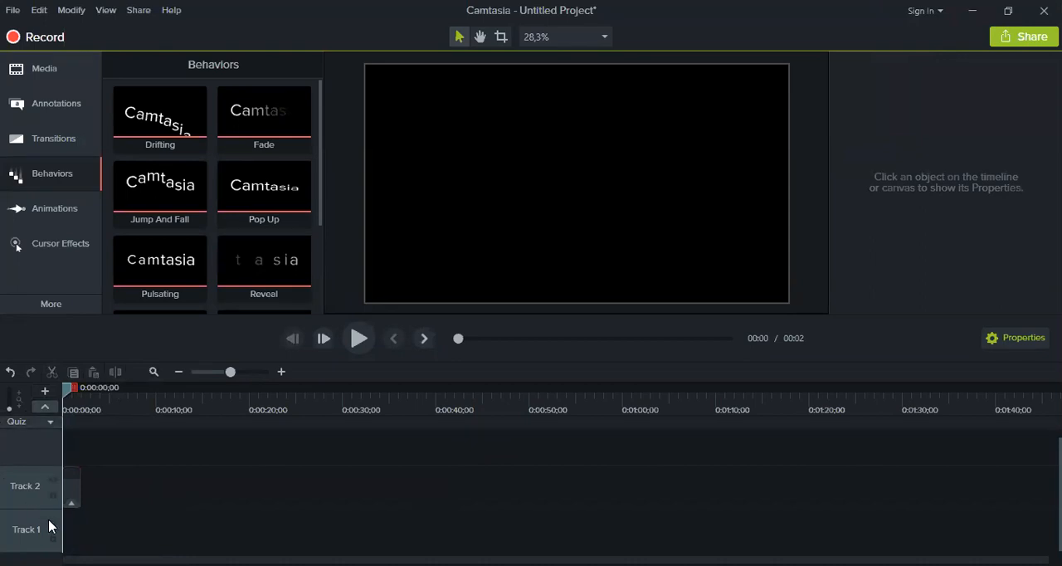
click(357, 347)
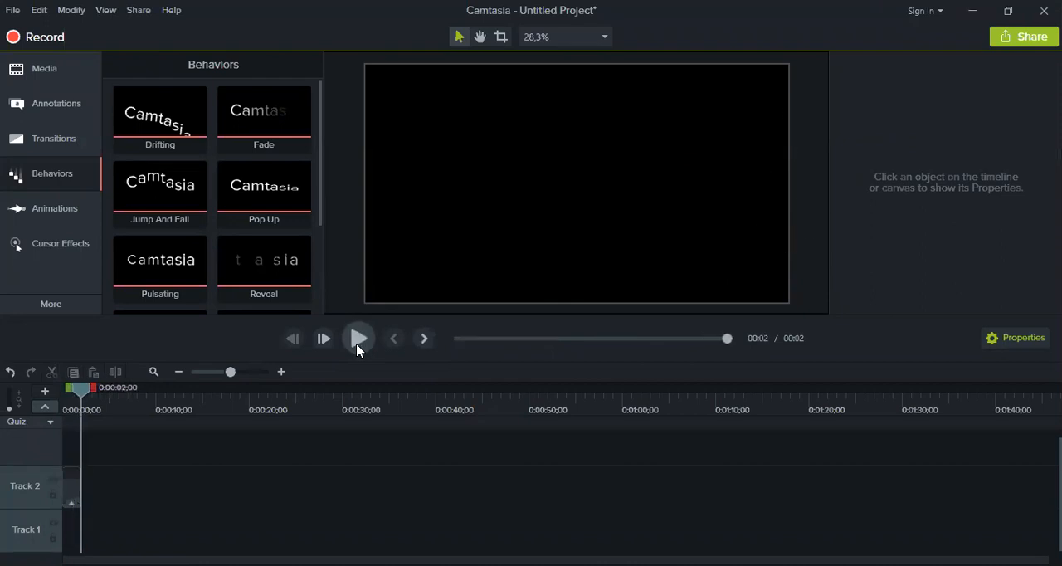
Scrub through the title clip to review its Drifting animation
click(357, 347)
click(75, 395)
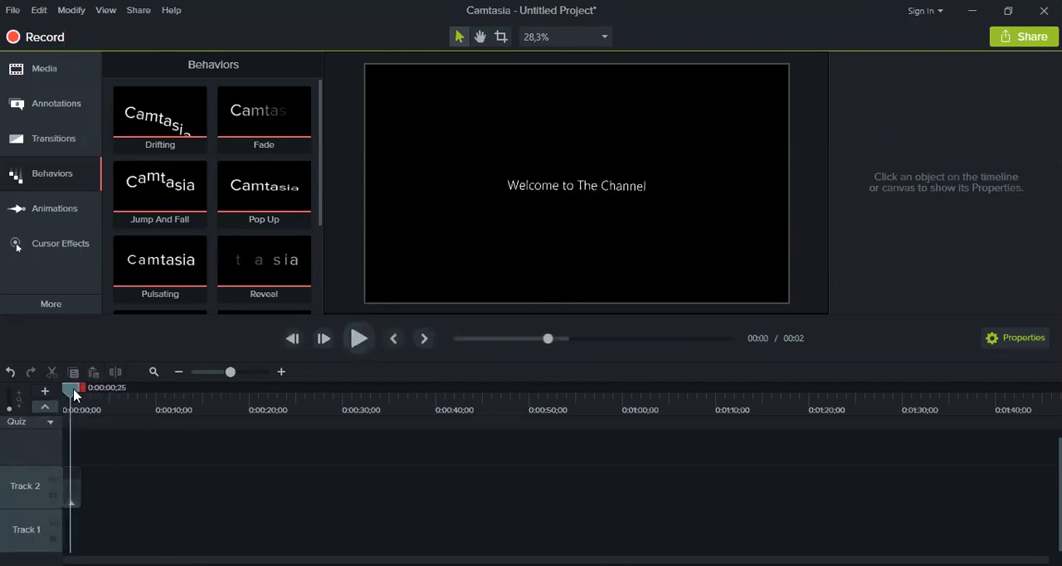
mouse_move(69, 395)
mouse_down()
mouse_move(89, 394)
mouse_move(72, 394)
mouse_up()
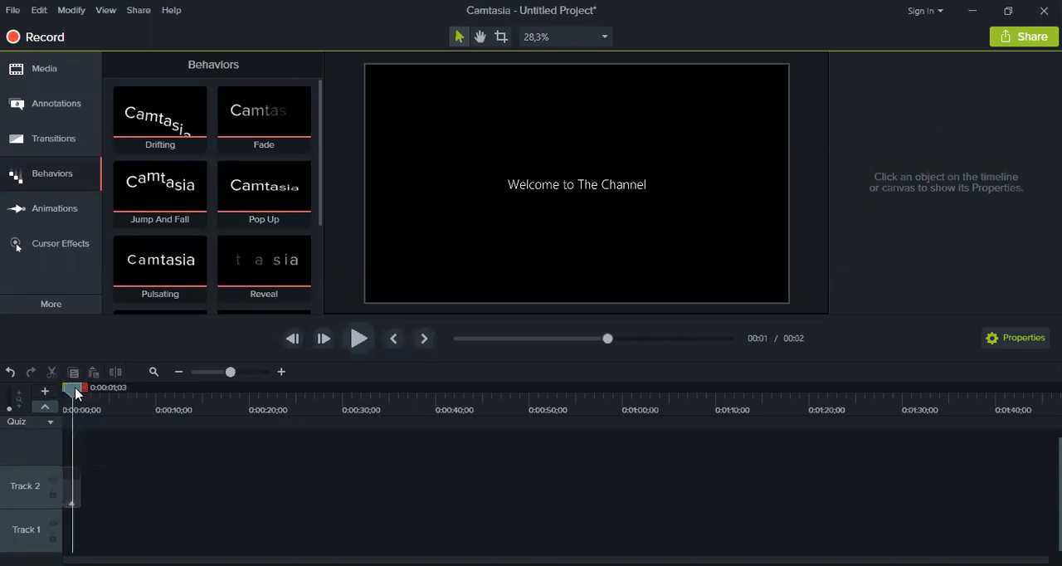
click(70, 487)
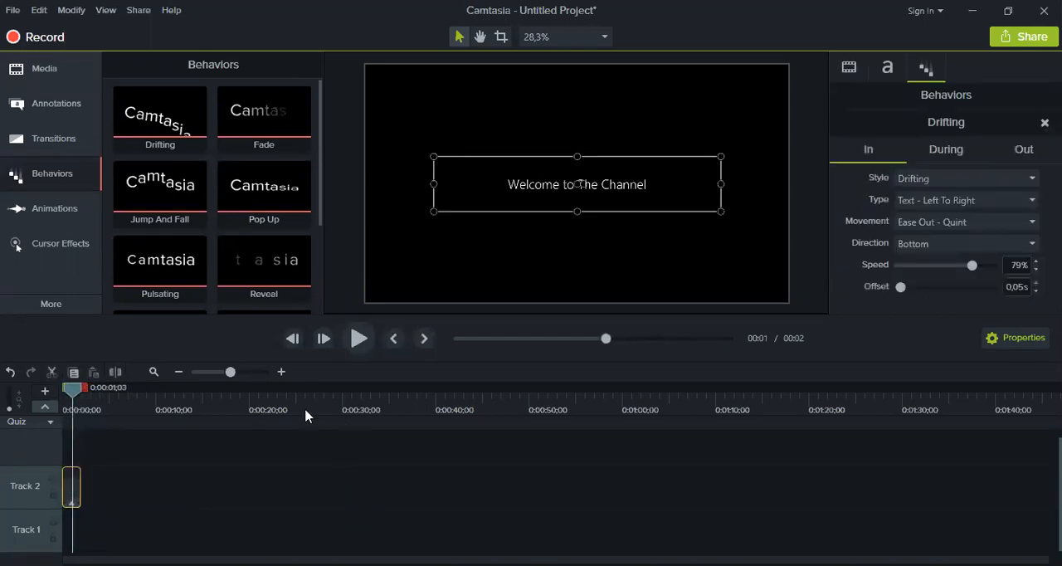
click(229, 488)
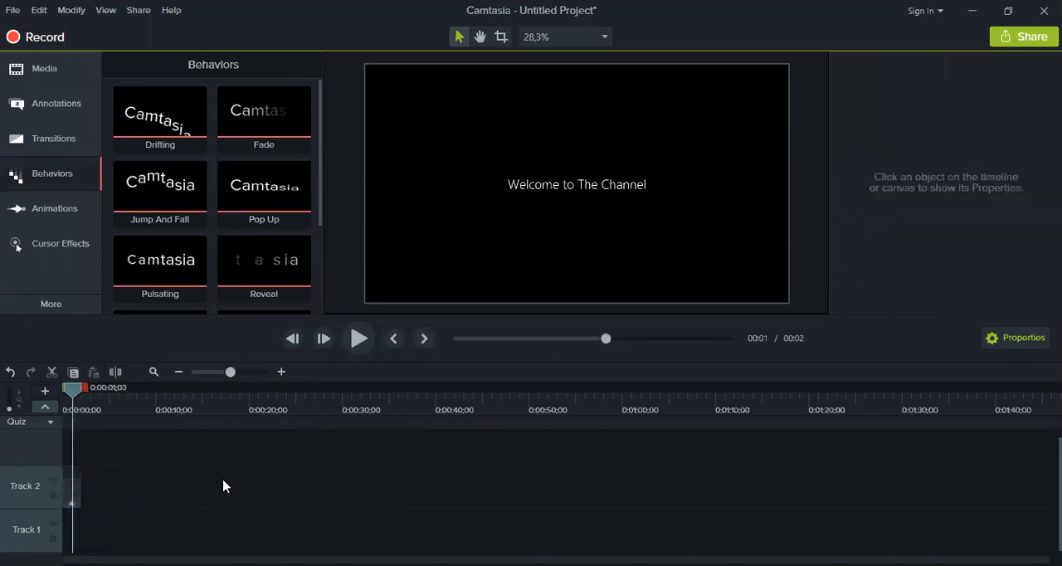
Set the In style of the title clip's Drifting behavior to Bounce In and play it back from the start
click(71, 494)
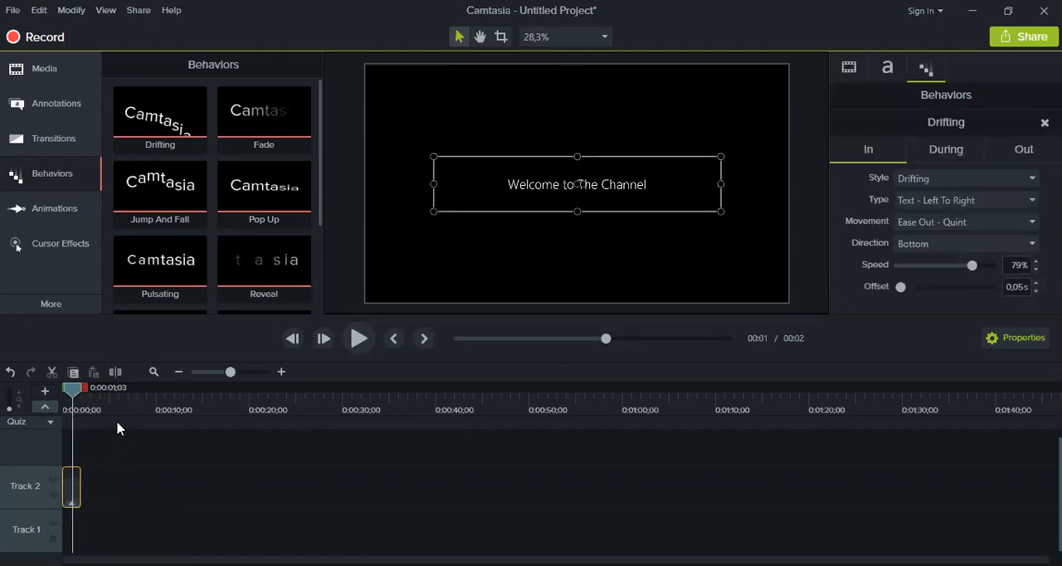
click(281, 372)
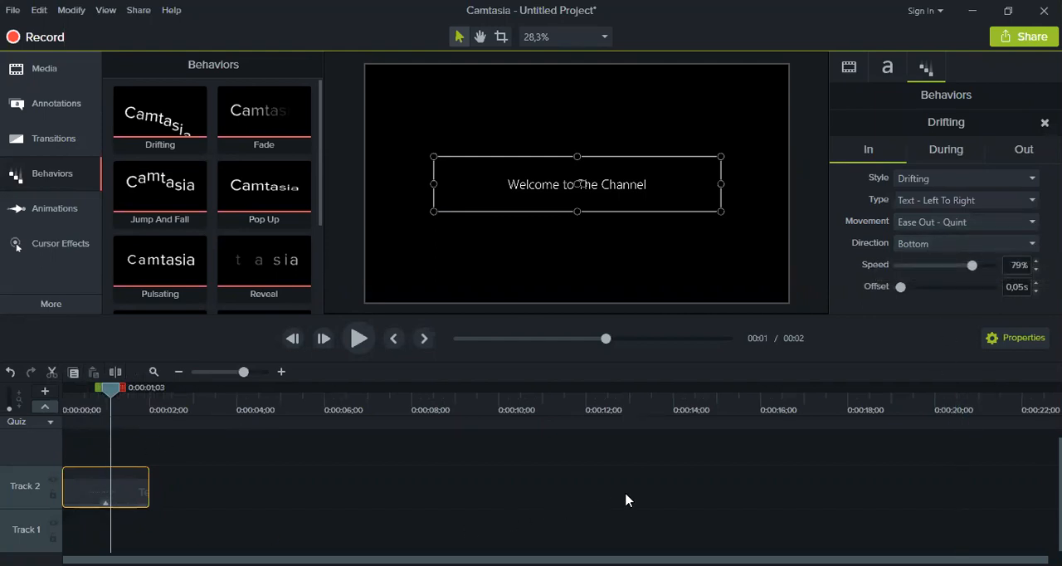
mouse_move(108, 399)
mouse_down()
mouse_move(71, 401)
mouse_move(99, 399)
mouse_up()
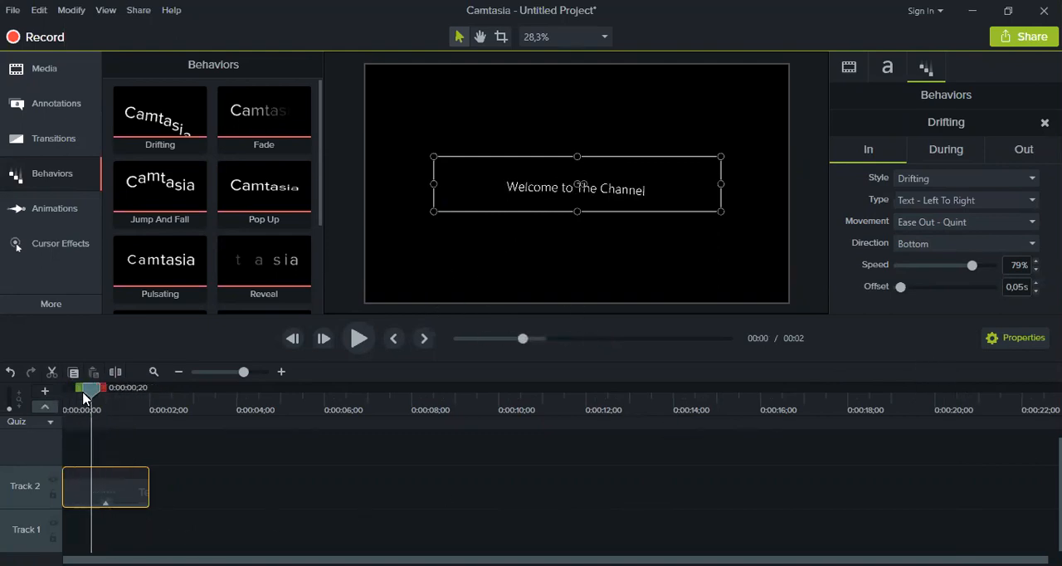
click(956, 181)
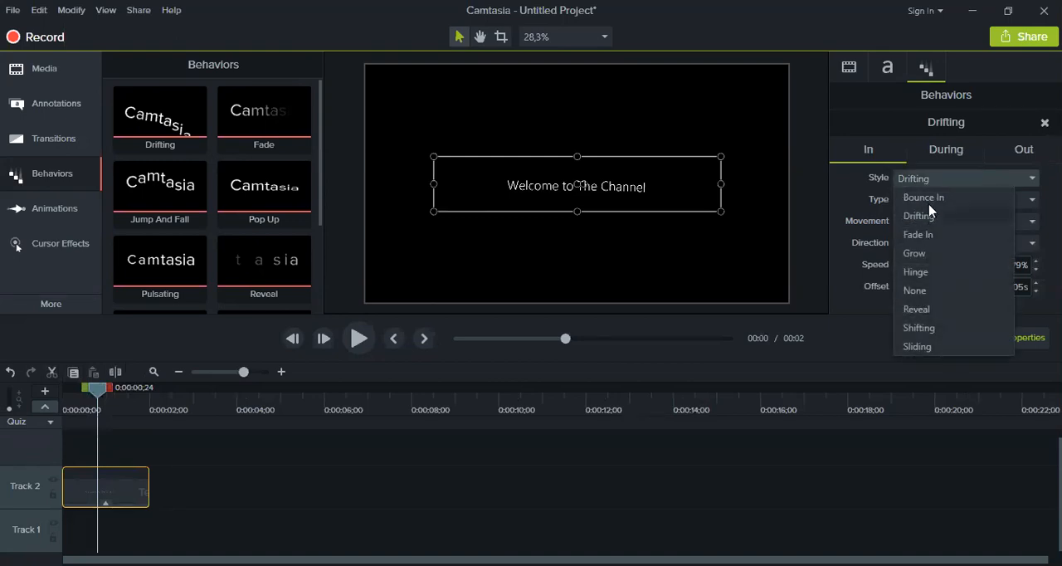
click(932, 200)
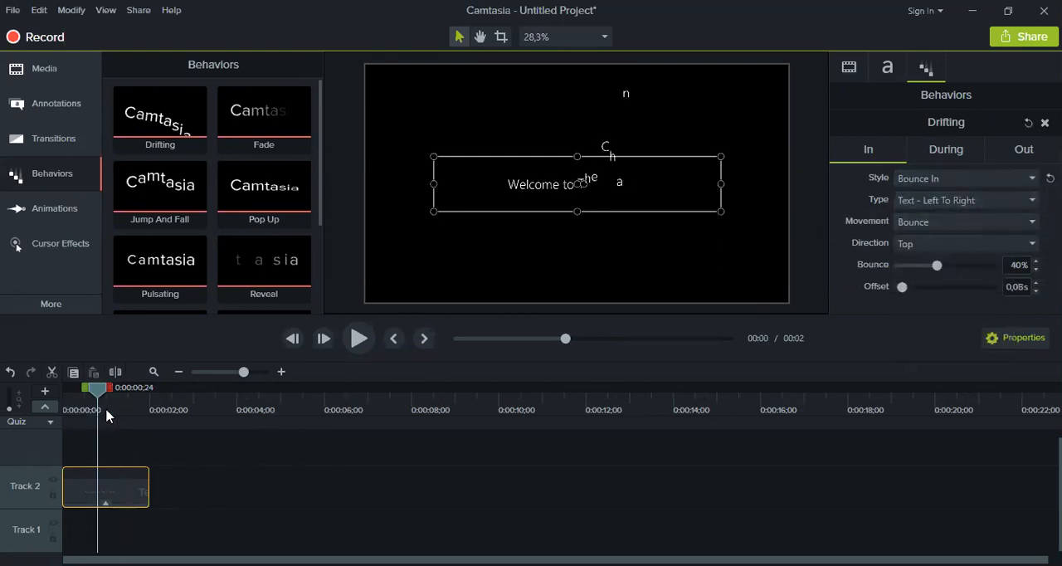
drag(103, 390, 8, 398)
click(358, 339)
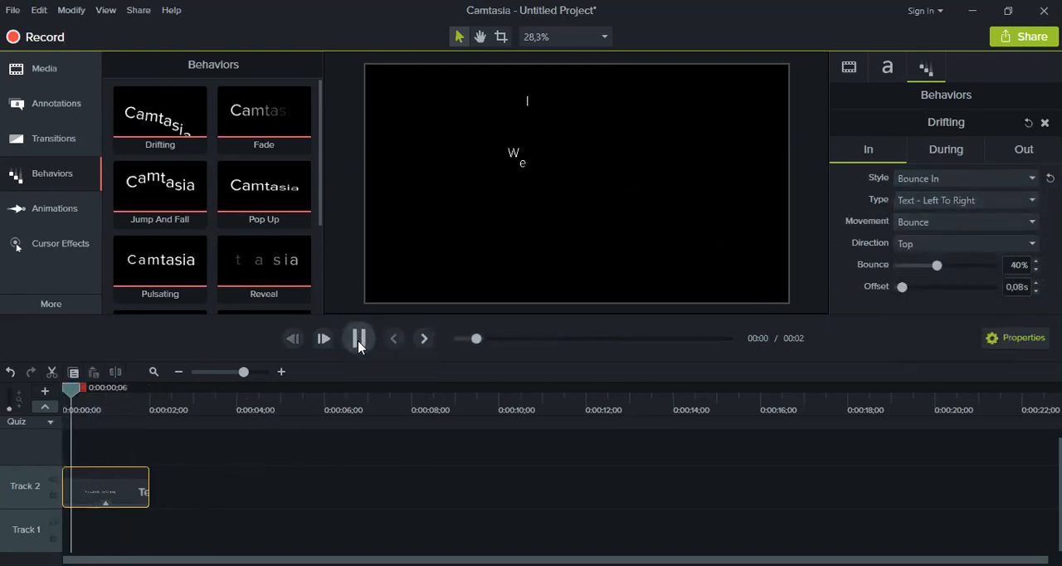
click(359, 342)
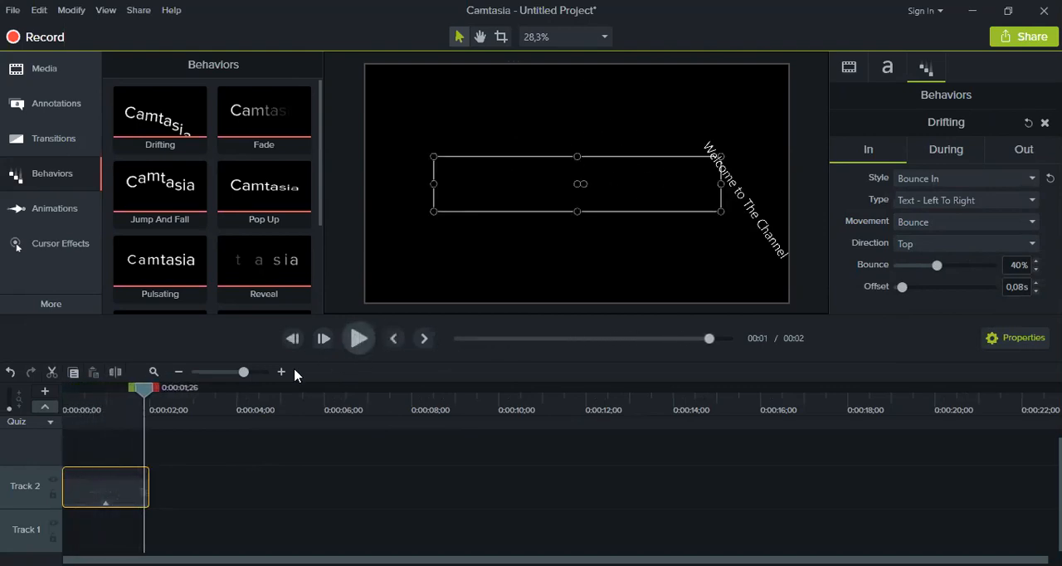
Set the Out style of the title clip's Drifting behavior to Drop and play it back from the start
drag(143, 387, 121, 403)
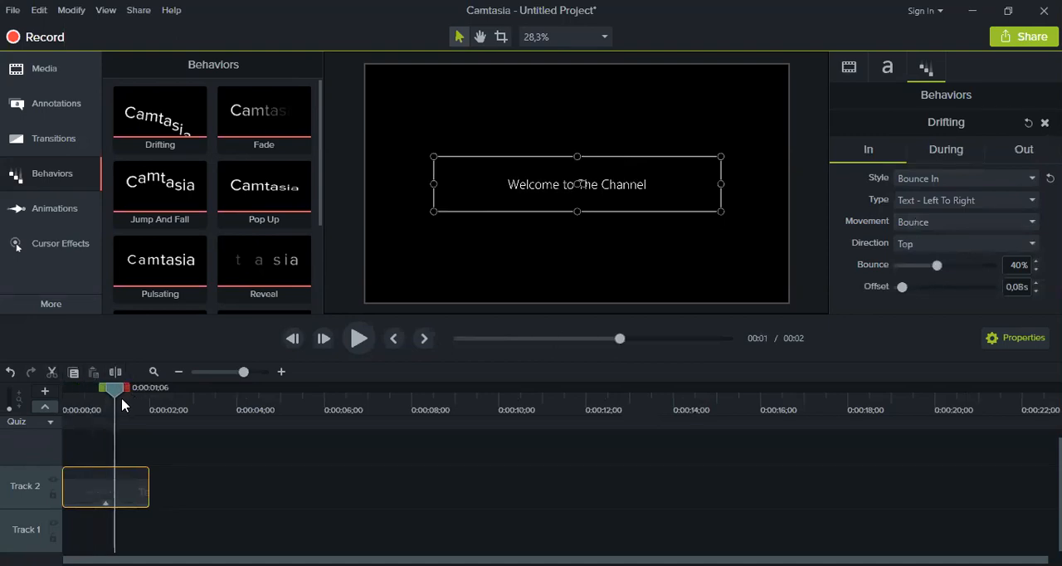
drag(121, 403, 127, 427)
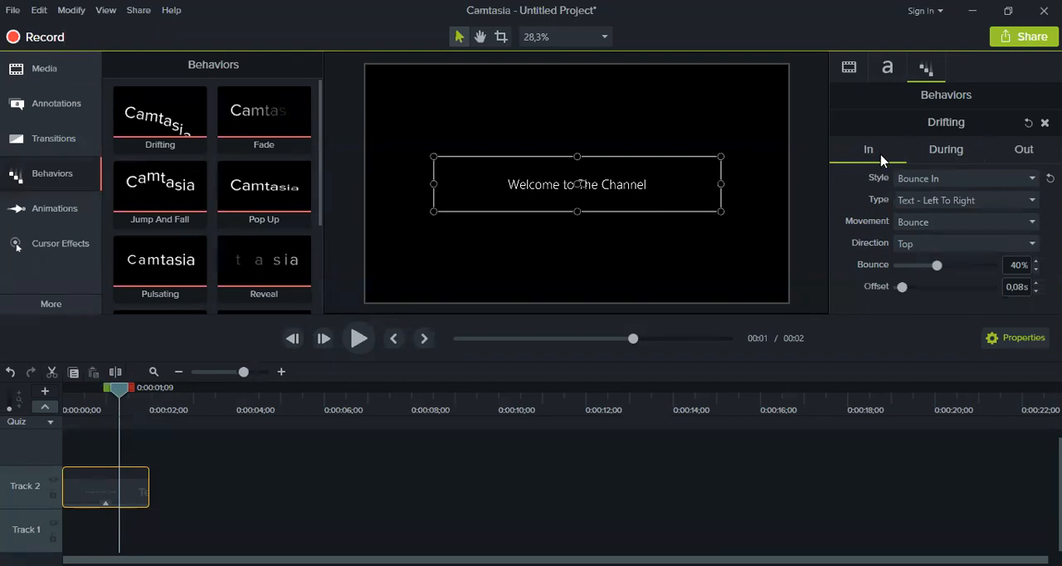
click(1025, 158)
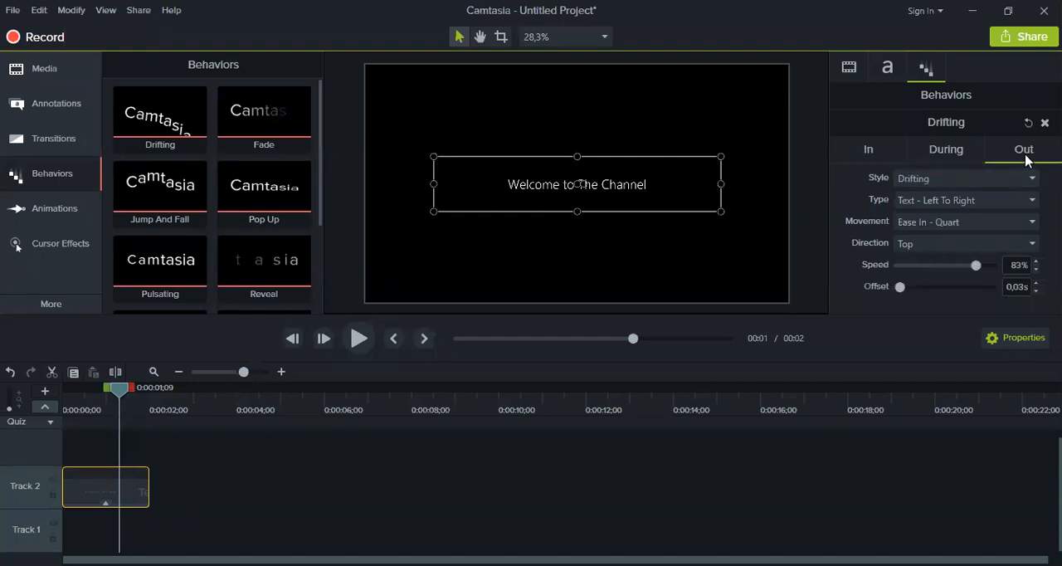
click(935, 180)
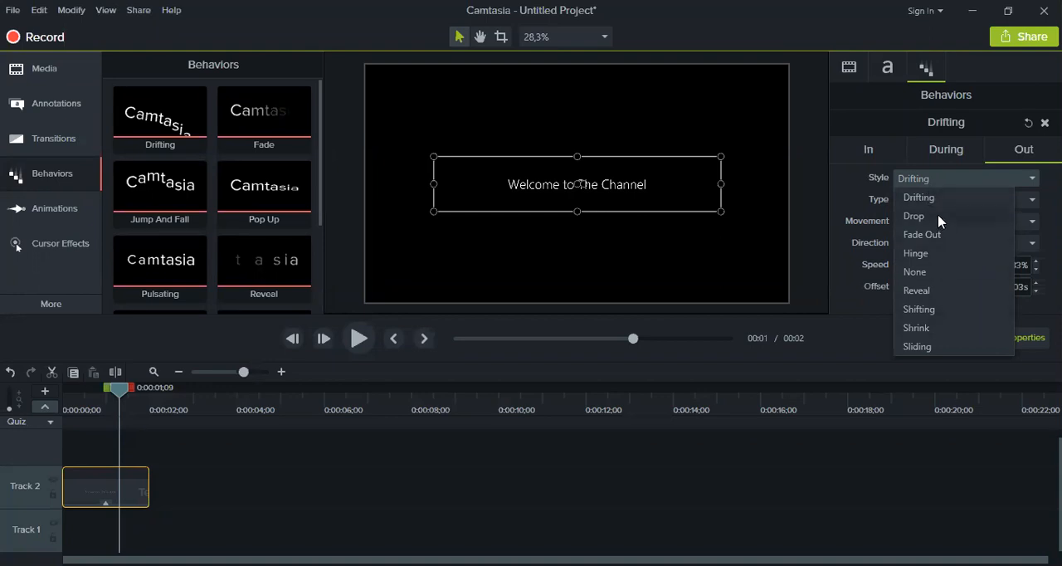
click(936, 218)
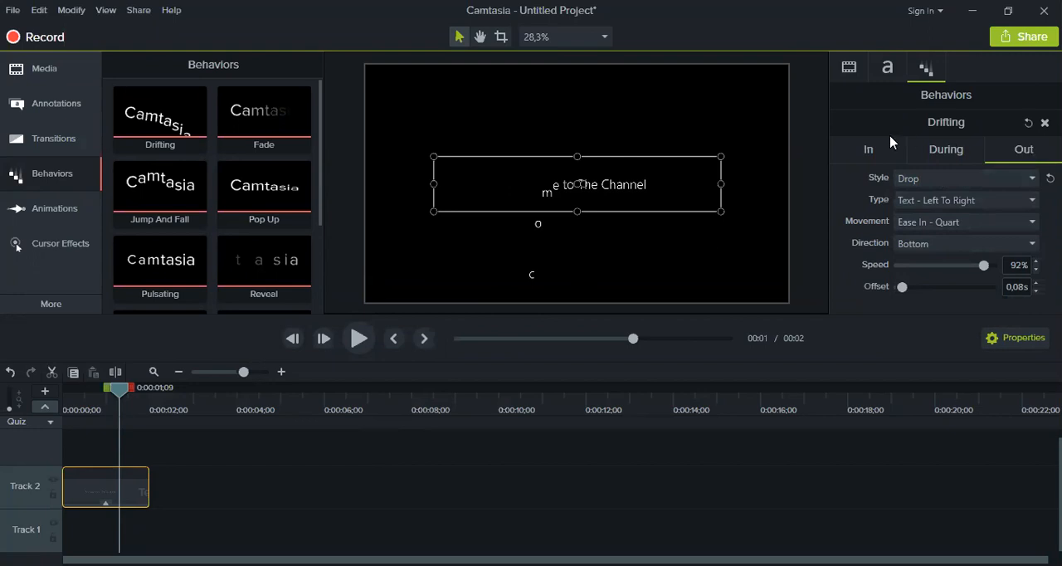
drag(118, 388, 66, 388)
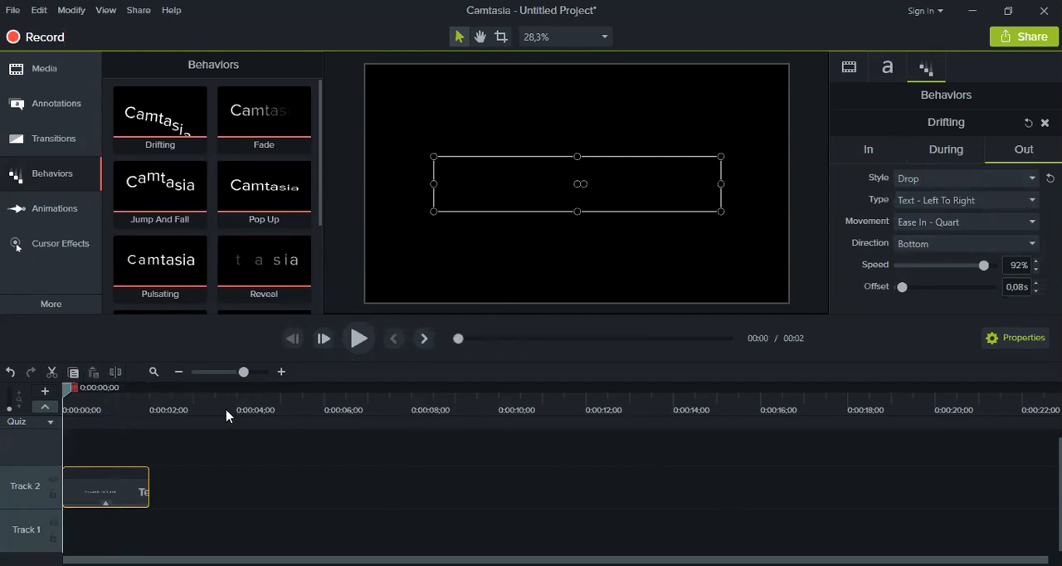
click(504, 495)
click(358, 338)
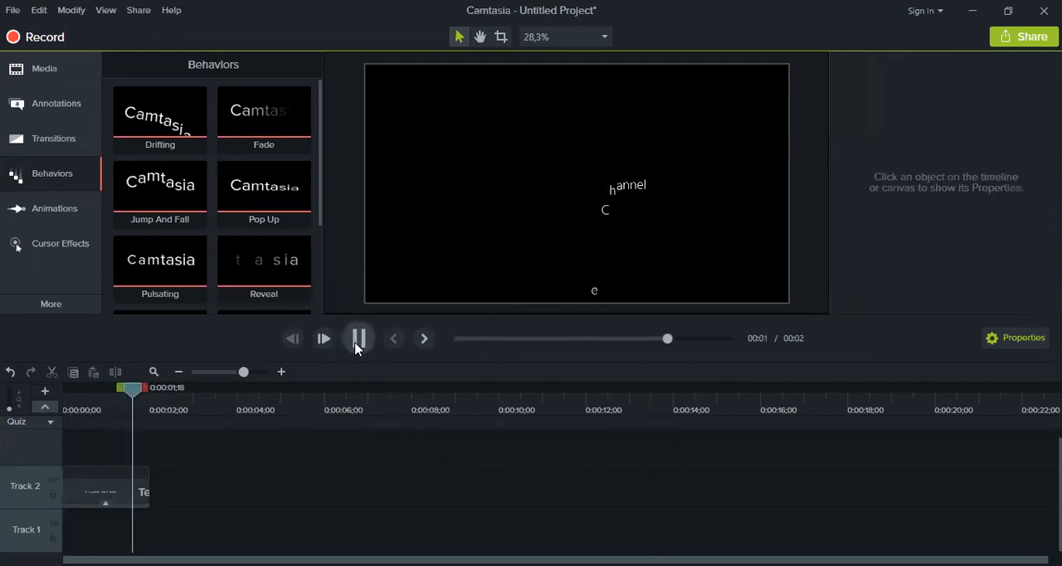
click(358, 347)
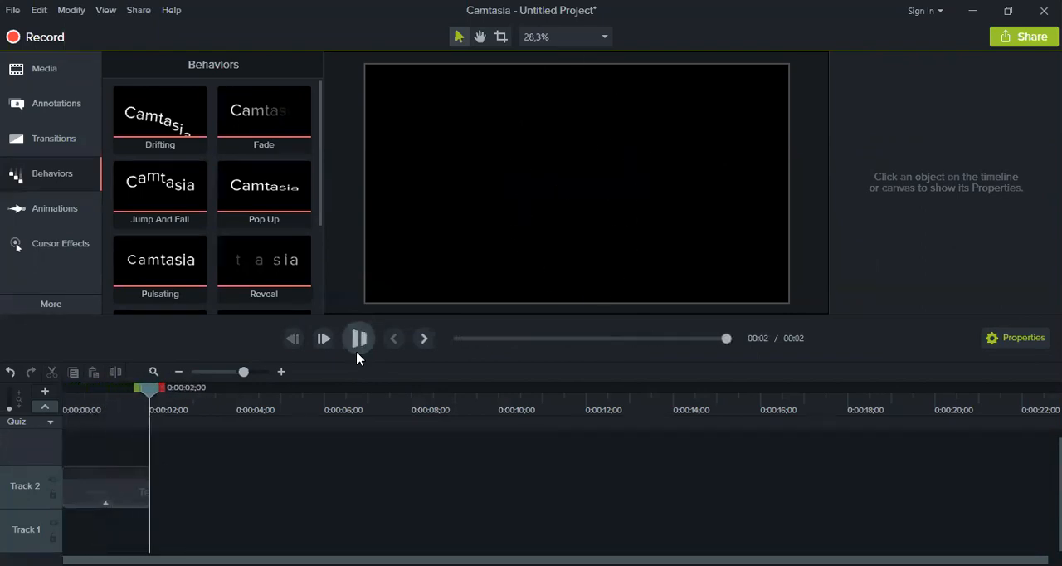
Remove the Drifting behavior from the title clip on Track 2 and reselect the clip
drag(147, 392, 86, 395)
click(111, 488)
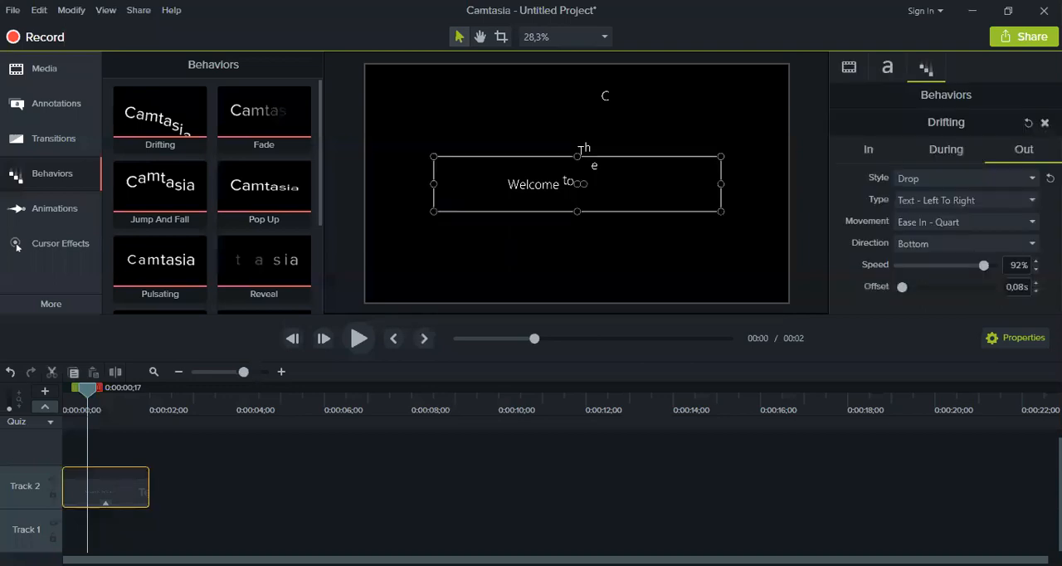
click(157, 505)
click(124, 498)
double_click(581, 152)
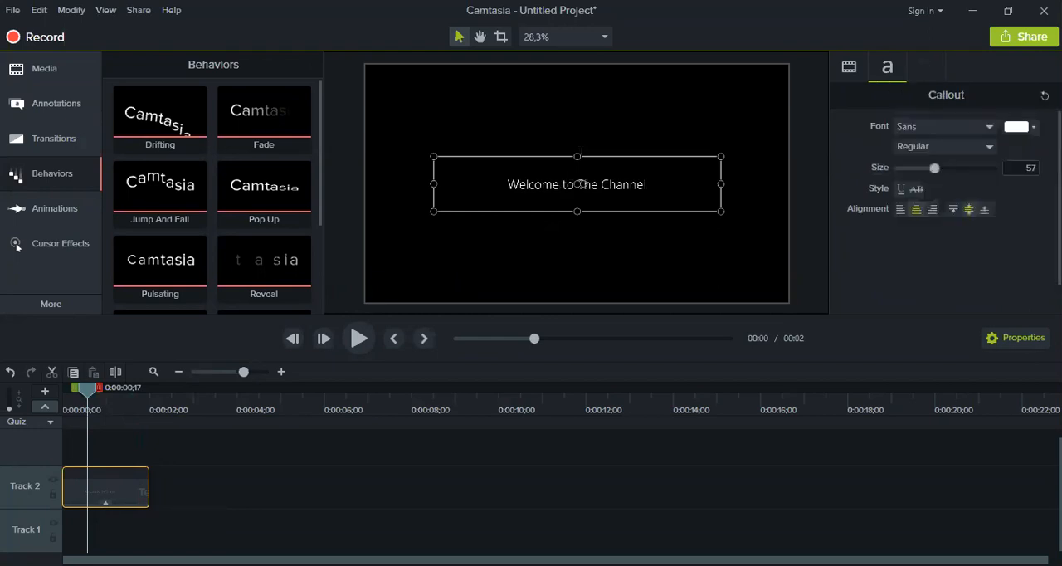
click(230, 493)
click(142, 500)
Apply the Pop Up behavior to the title clip on Track 2 and play back the animation from the start
scroll(307, 258, down, 1)
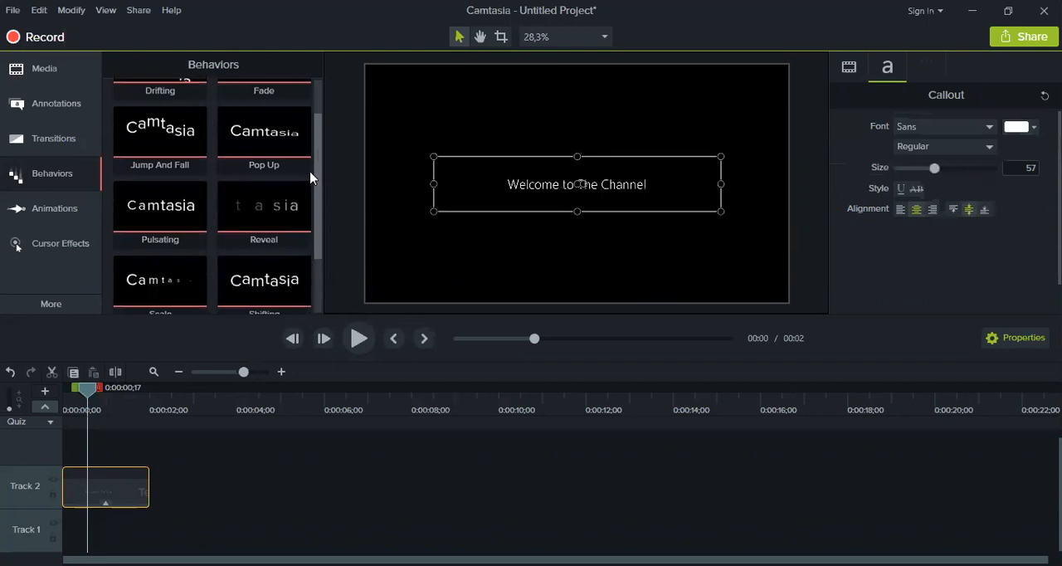
scroll(289, 315, down, 1)
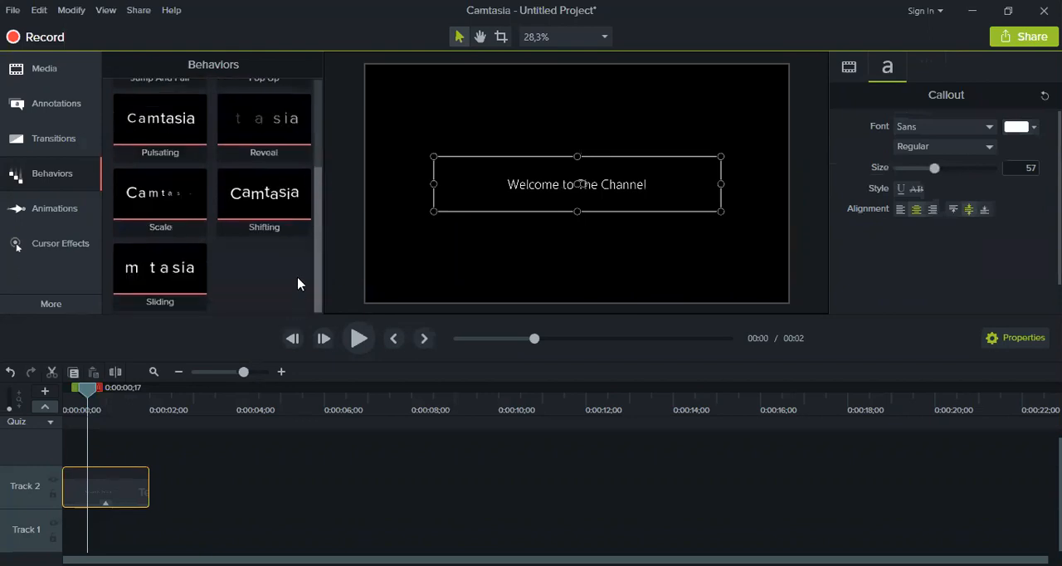
scroll(307, 257, up, 1)
drag(312, 238, 313, 227)
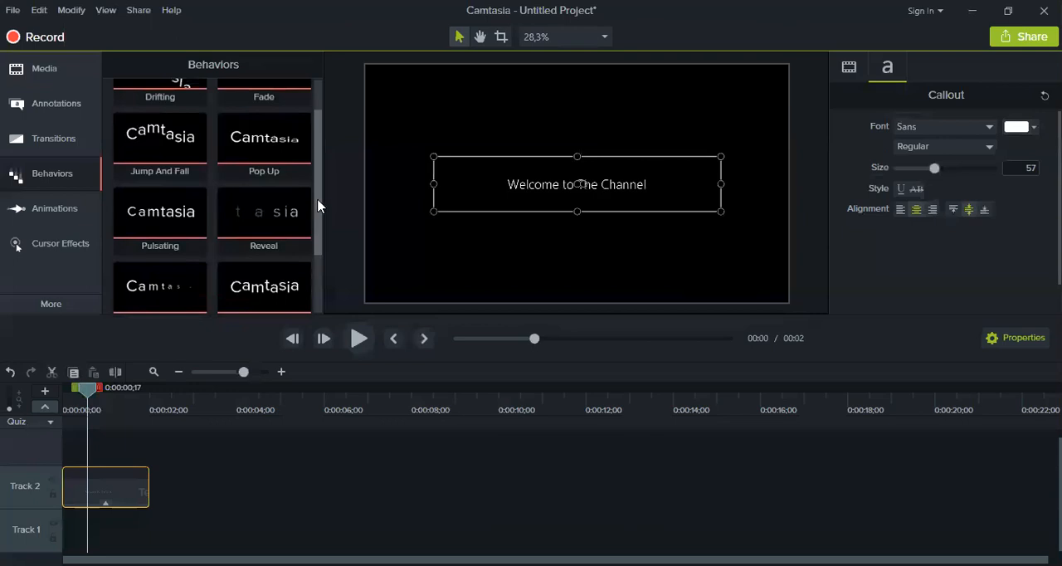
scroll(265, 178, up, 1)
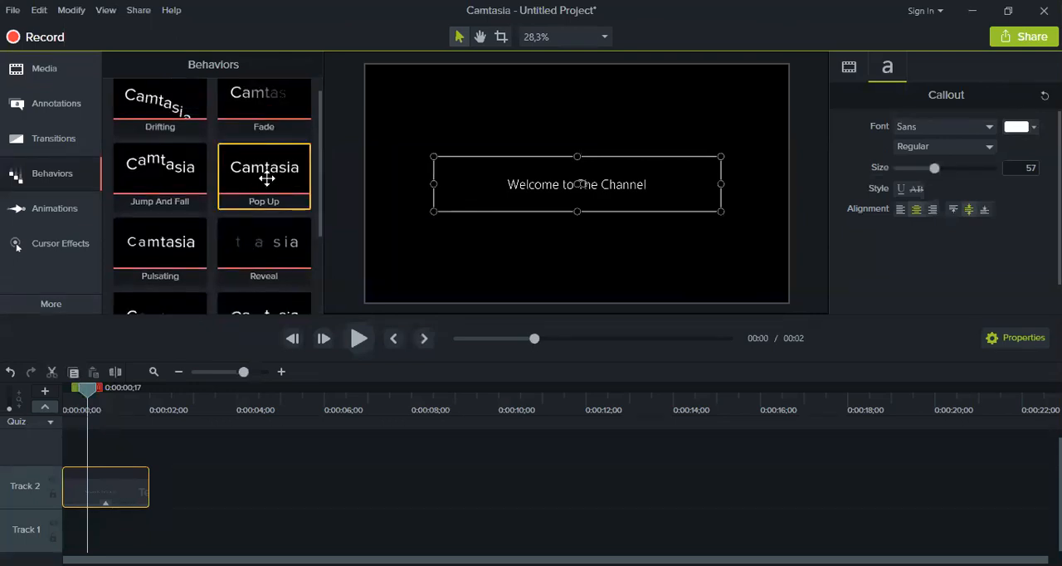
drag(267, 178, 263, 185)
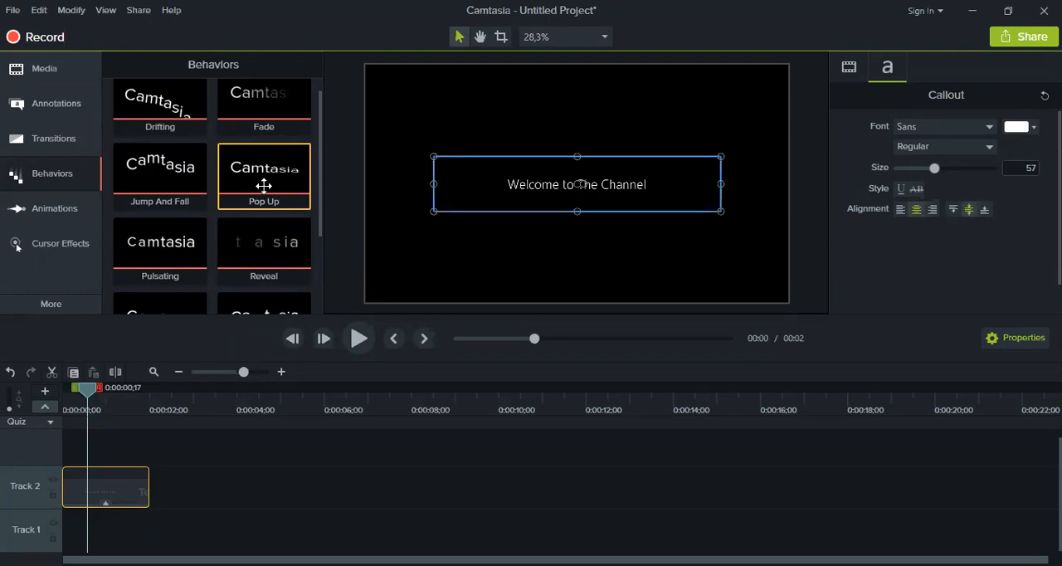
drag(87, 492, 87, 493)
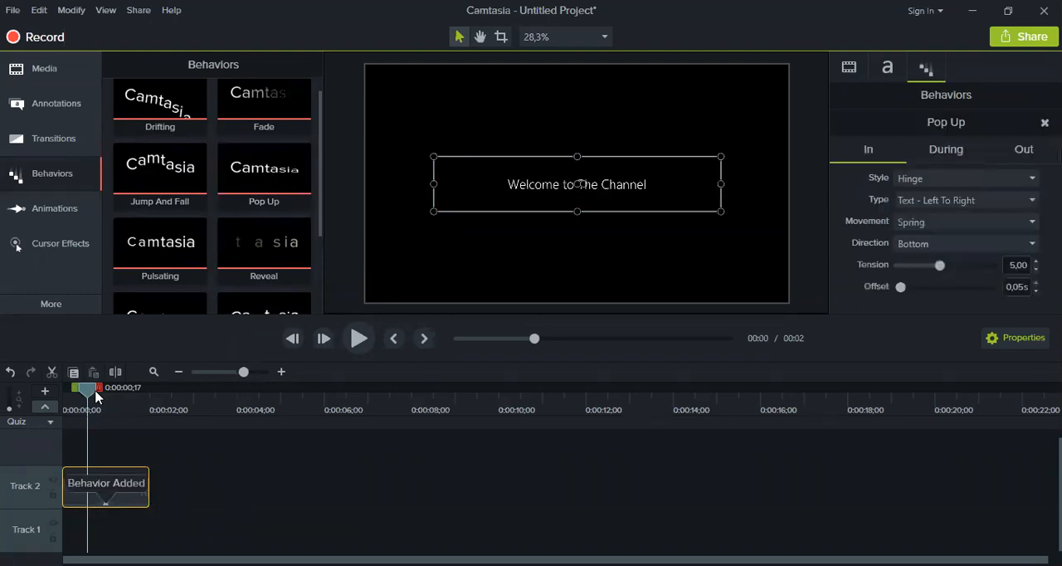
drag(89, 389, 65, 390)
click(355, 345)
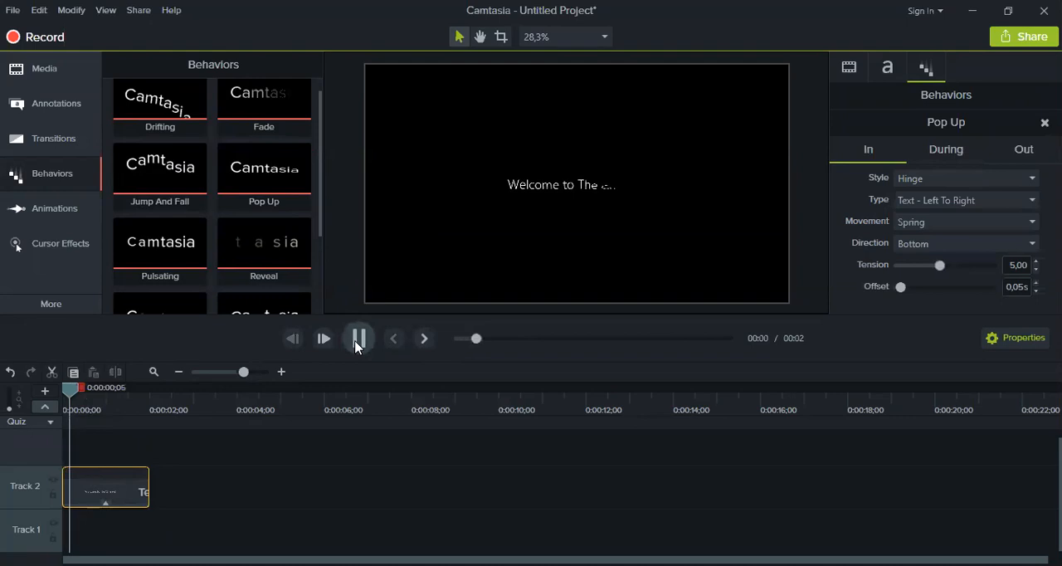
key(space)
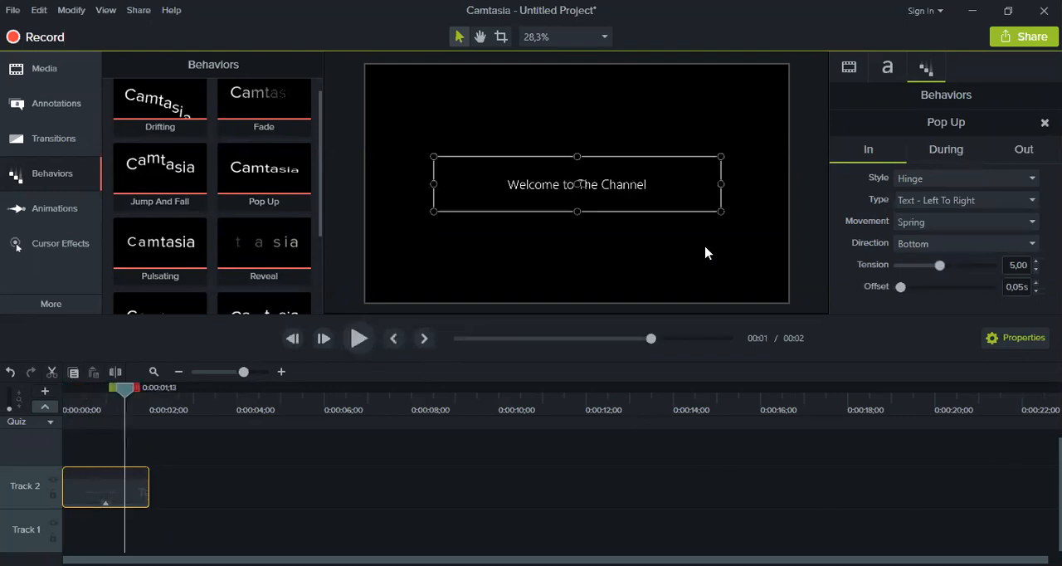
Set the Pop Up behavior's Out style to Reveal, review the playback and return to its In settings
click(1024, 150)
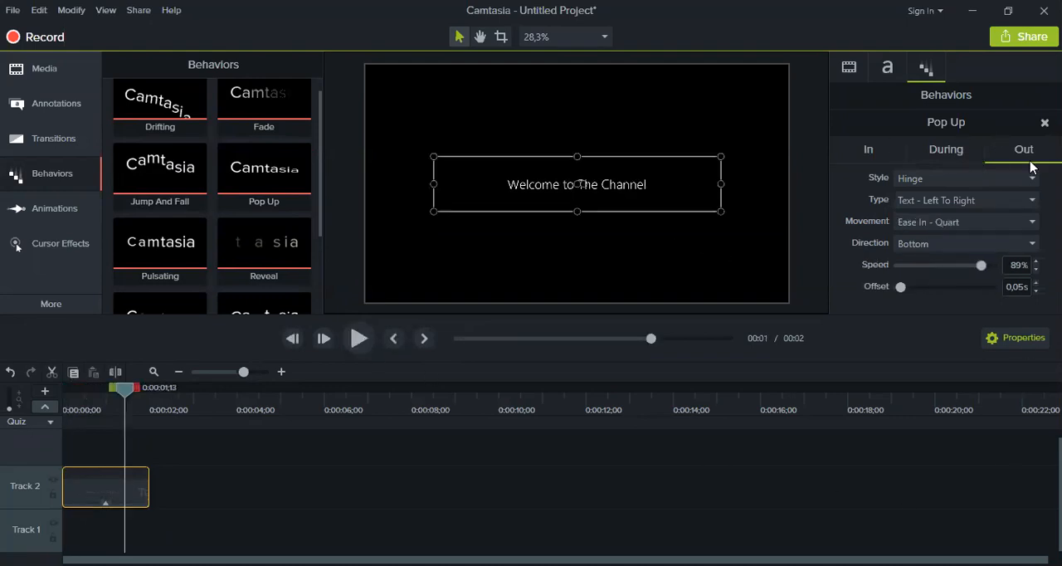
click(948, 181)
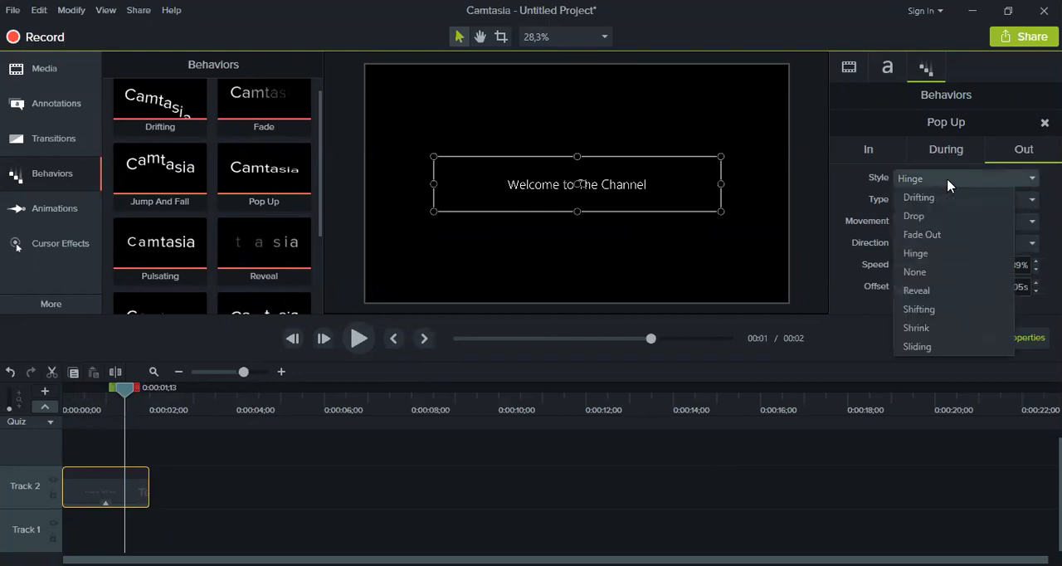
click(926, 297)
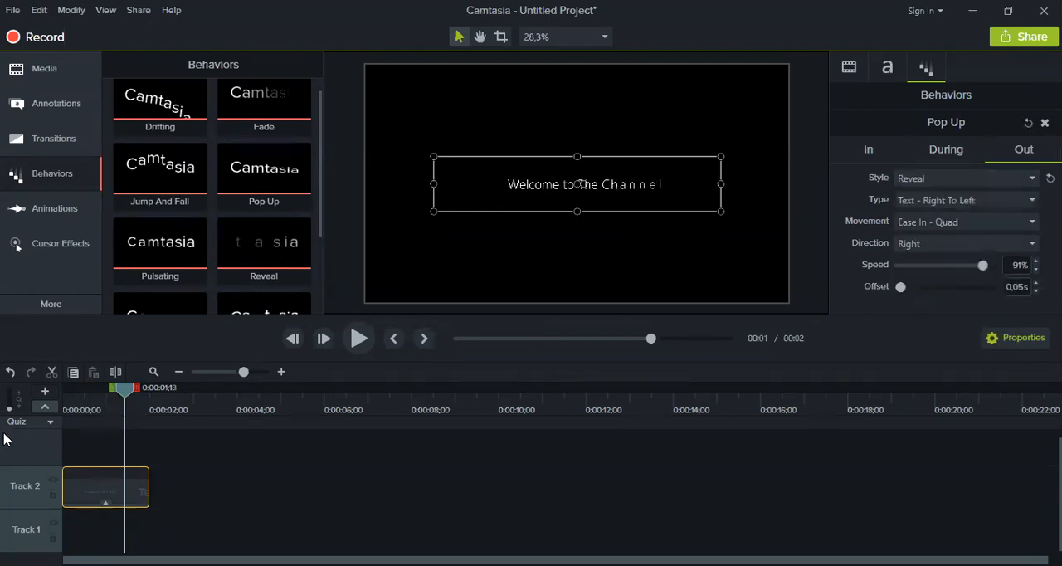
drag(131, 390, 2, 412)
click(359, 342)
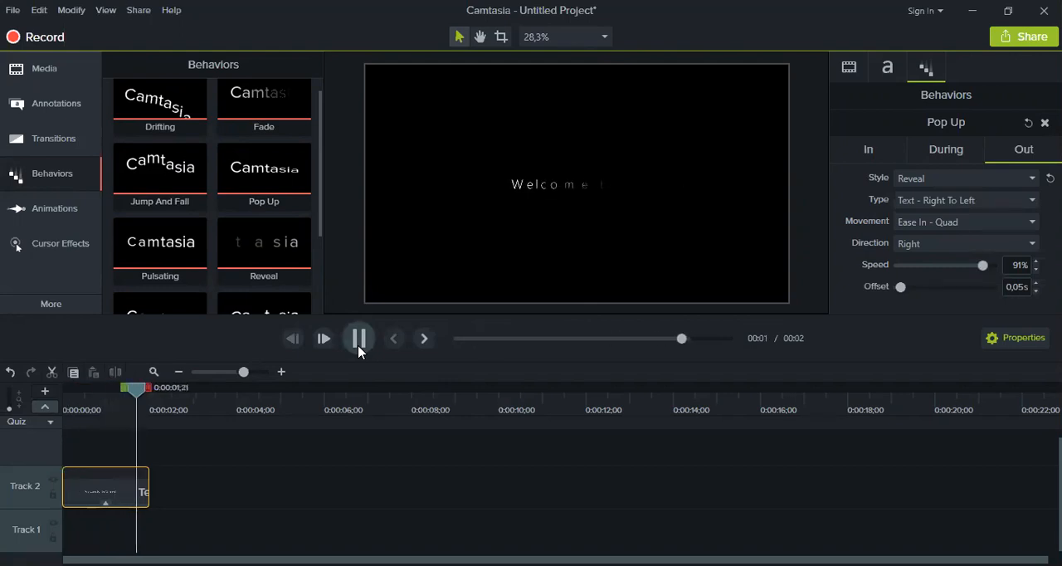
click(358, 348)
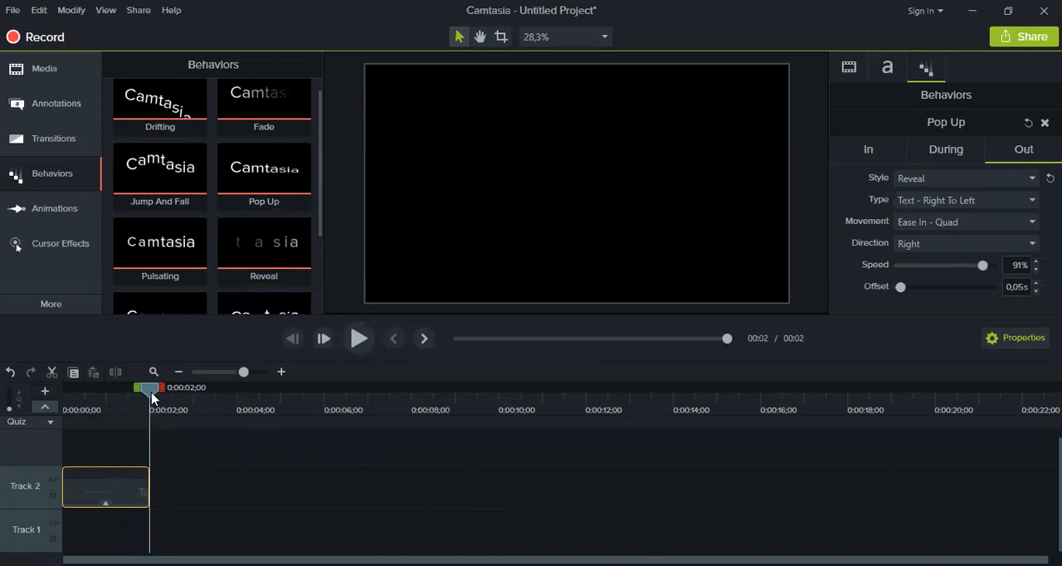
drag(152, 398, 79, 395)
click(887, 160)
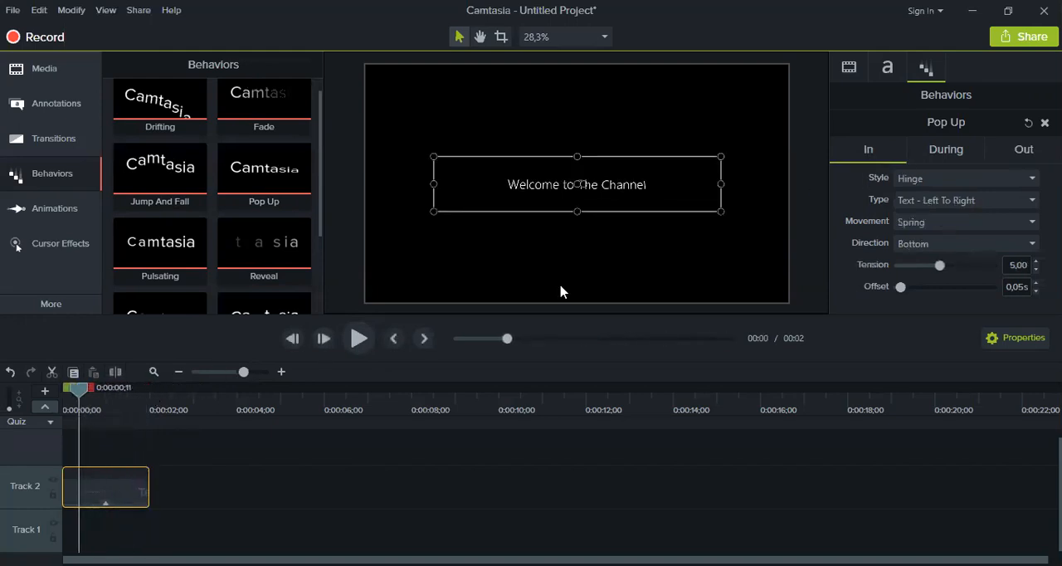
Set the In type of the title clip's Pop Up behavior to Object
click(118, 396)
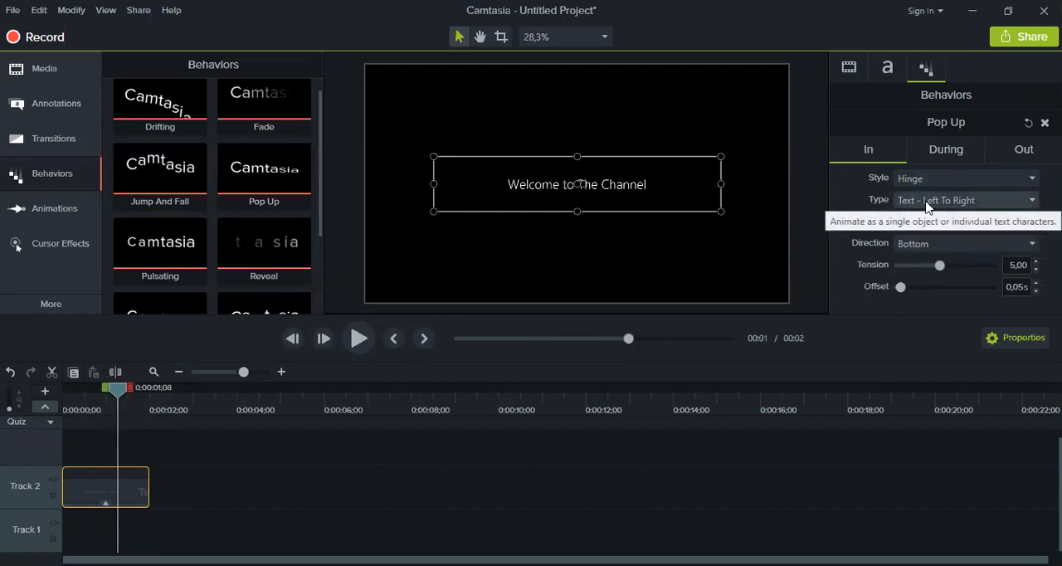
drag(119, 394, 76, 395)
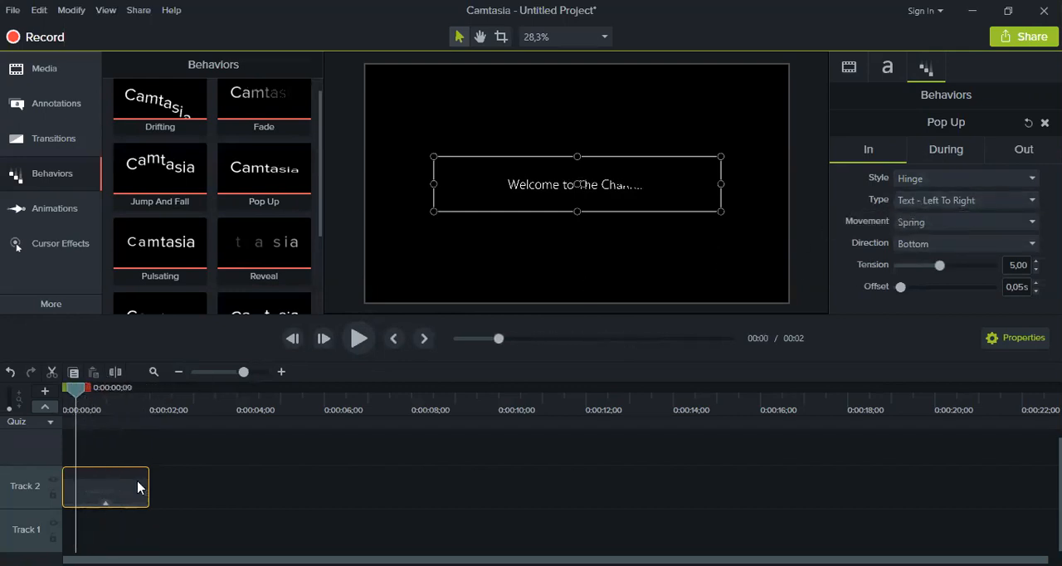
click(1007, 202)
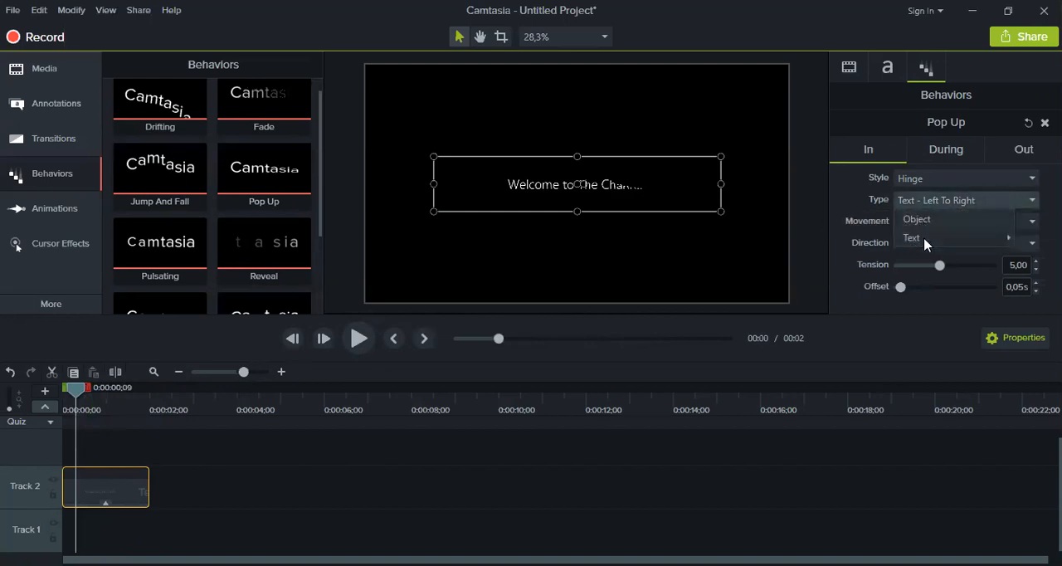
click(934, 221)
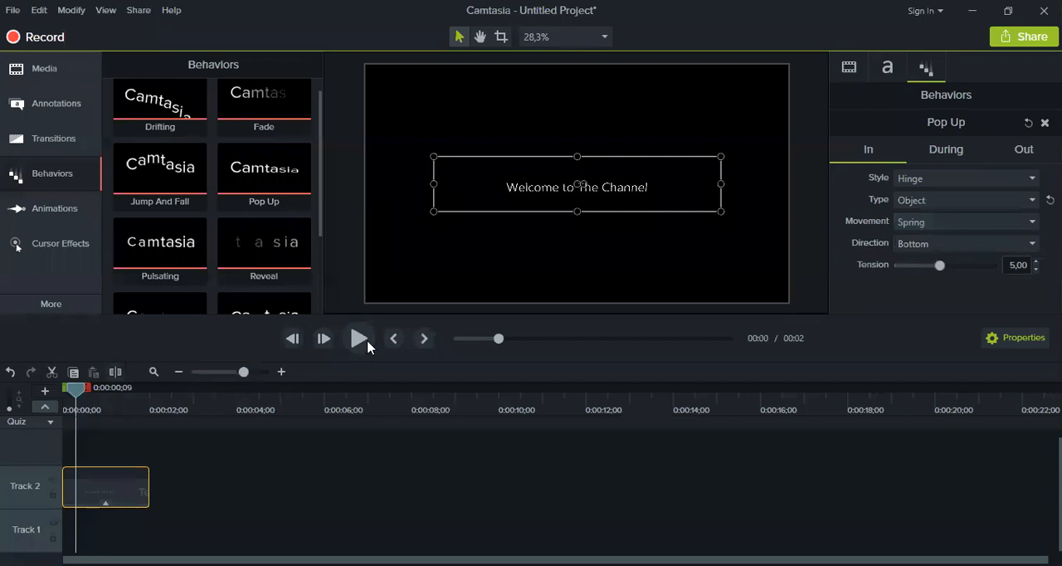
Play back the title animation to check its entrance and exit, and move the playhead to 0:00:01;11
click(360, 338)
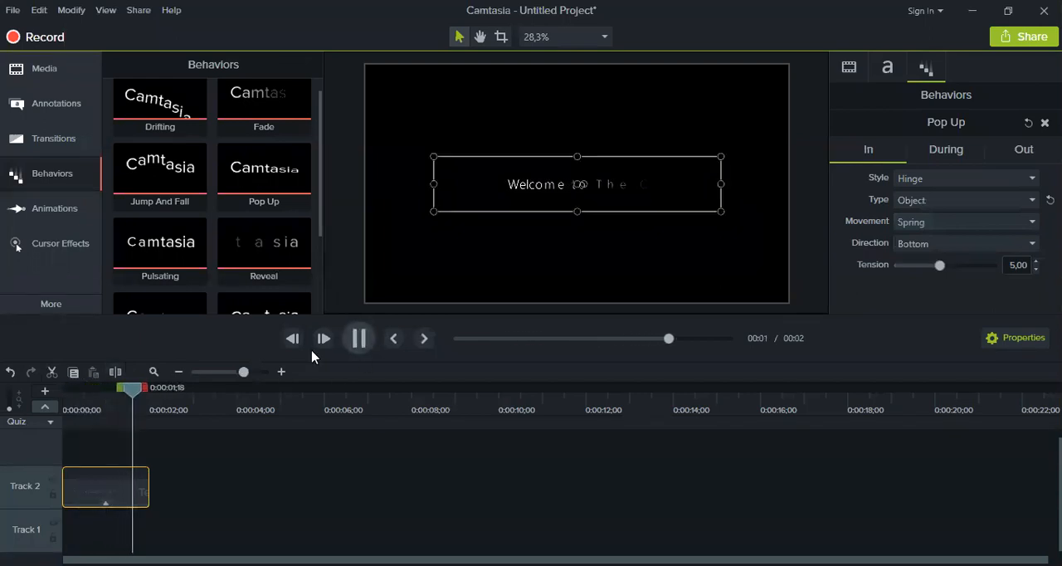
click(78, 463)
click(359, 338)
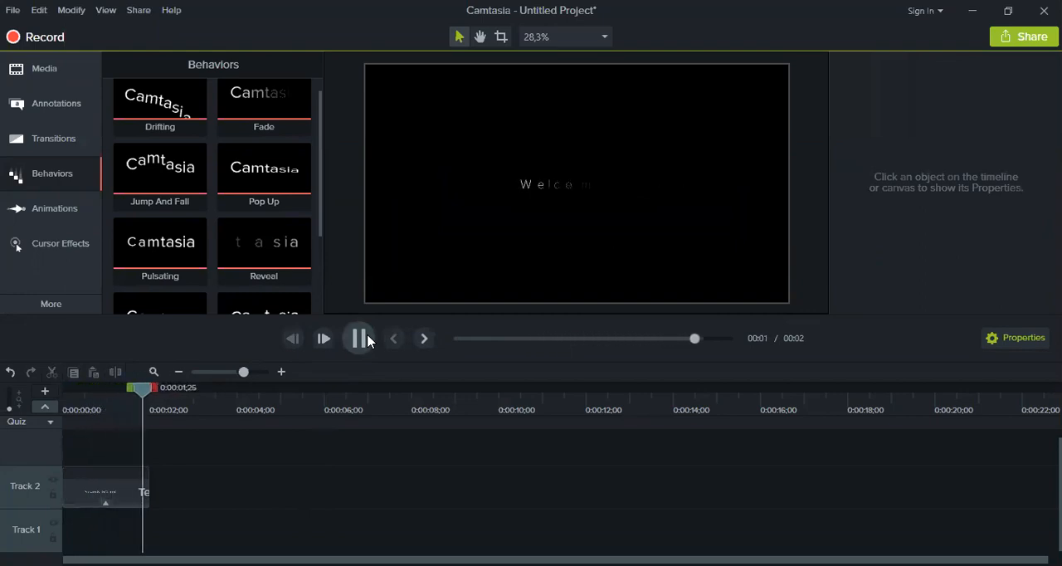
click(366, 334)
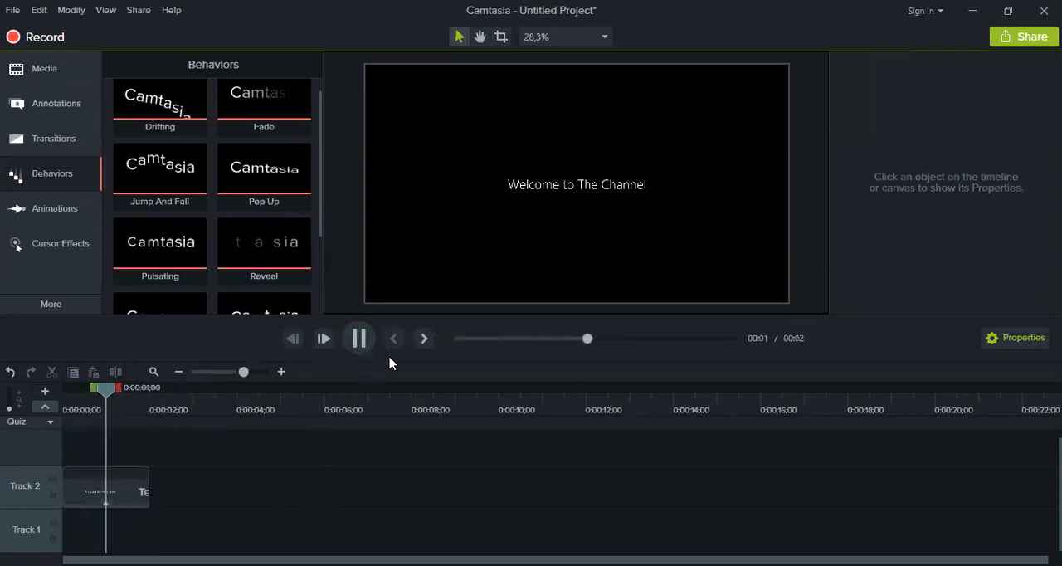
drag(154, 392, 124, 390)
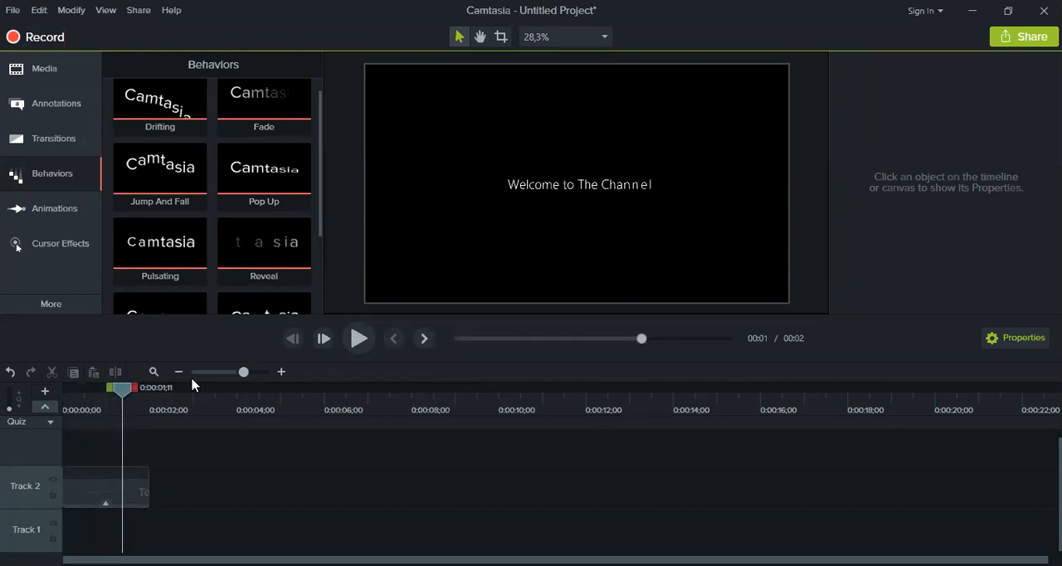
Set the Out speed of the title clip's Pop Up behavior to 50% and deselect the clip
click(111, 485)
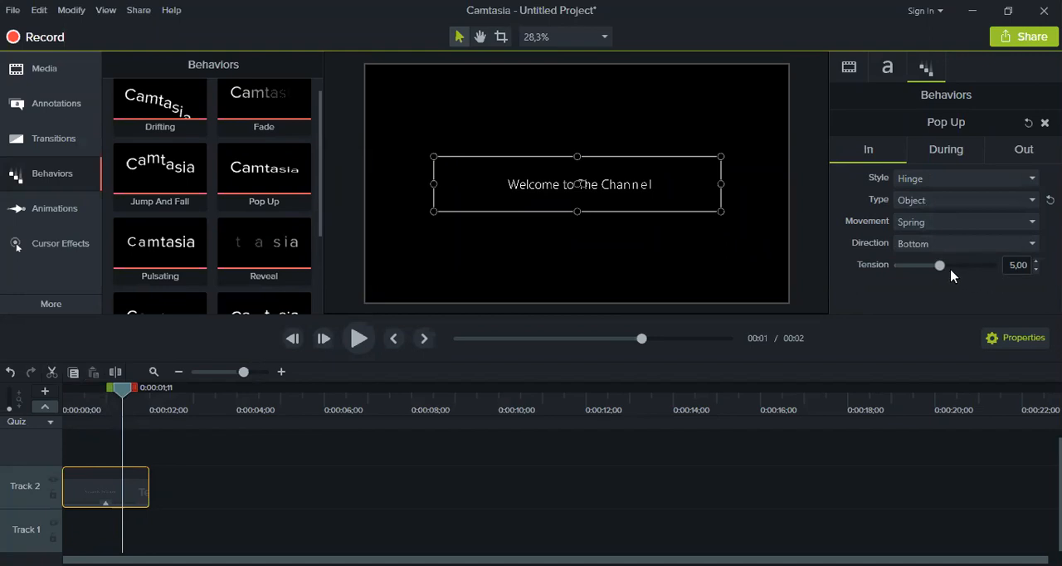
click(1017, 158)
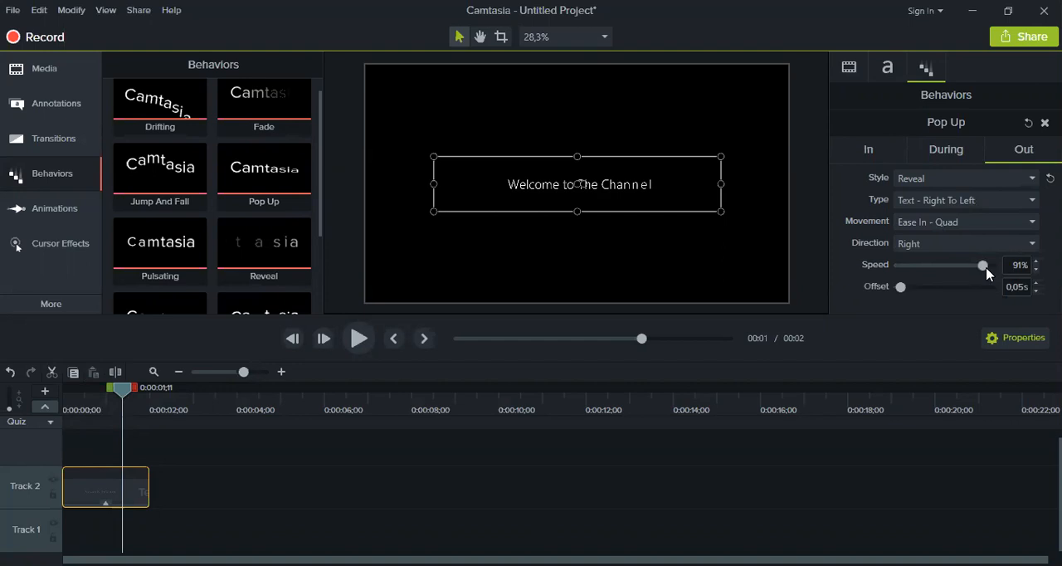
drag(983, 266, 952, 267)
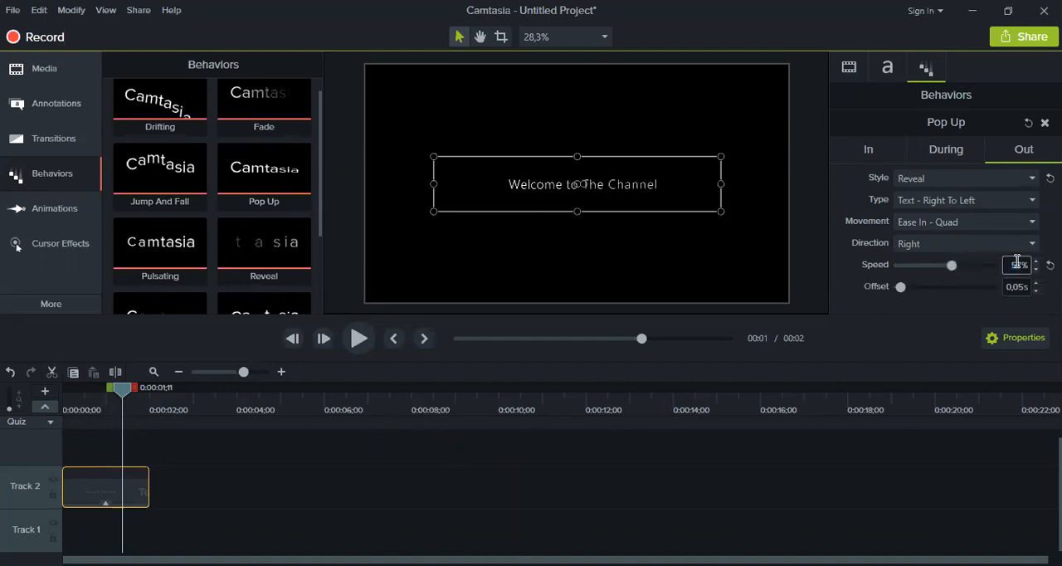
text(56)
key(Return)
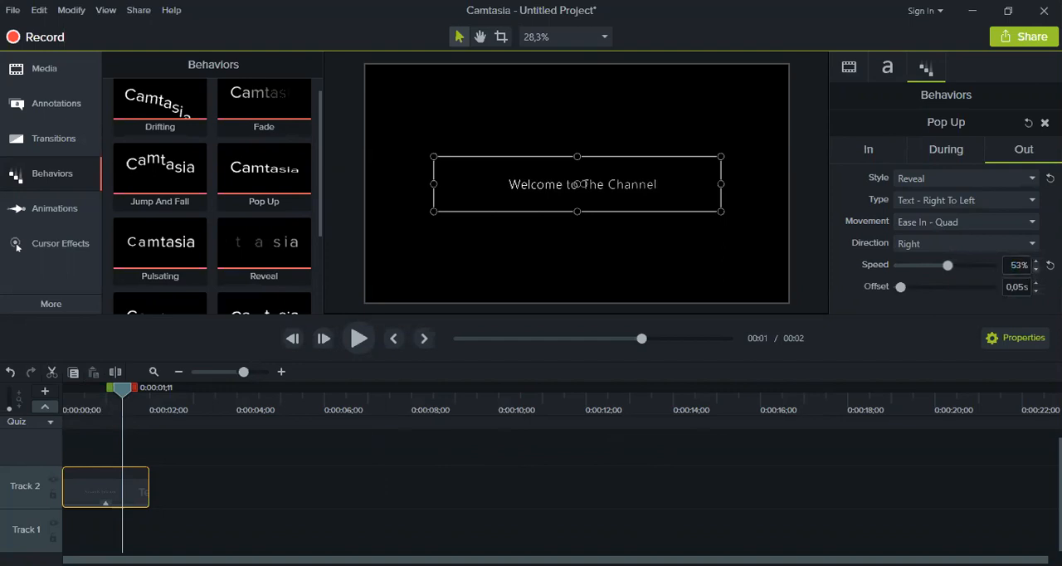
click(398, 434)
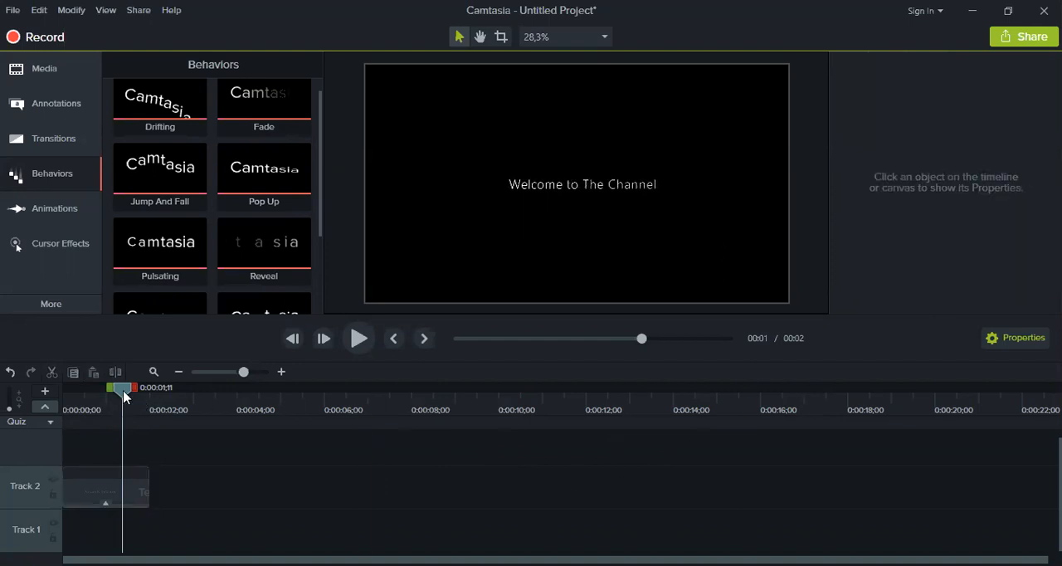
Play back the title animation from the start, recheck the clip's Out settings and return the playhead to 0:00:00;00
drag(125, 389, 66, 387)
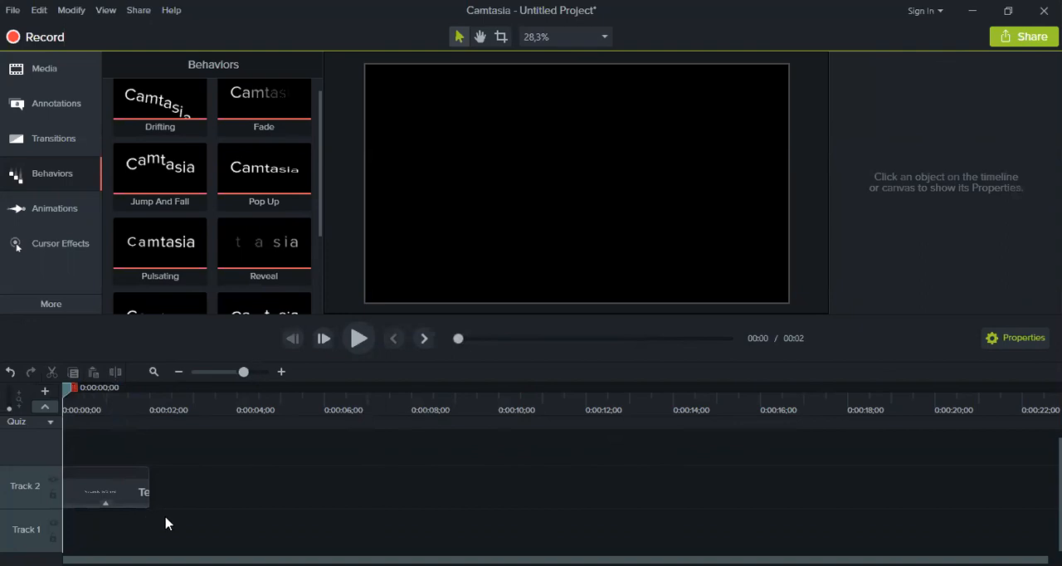
click(358, 339)
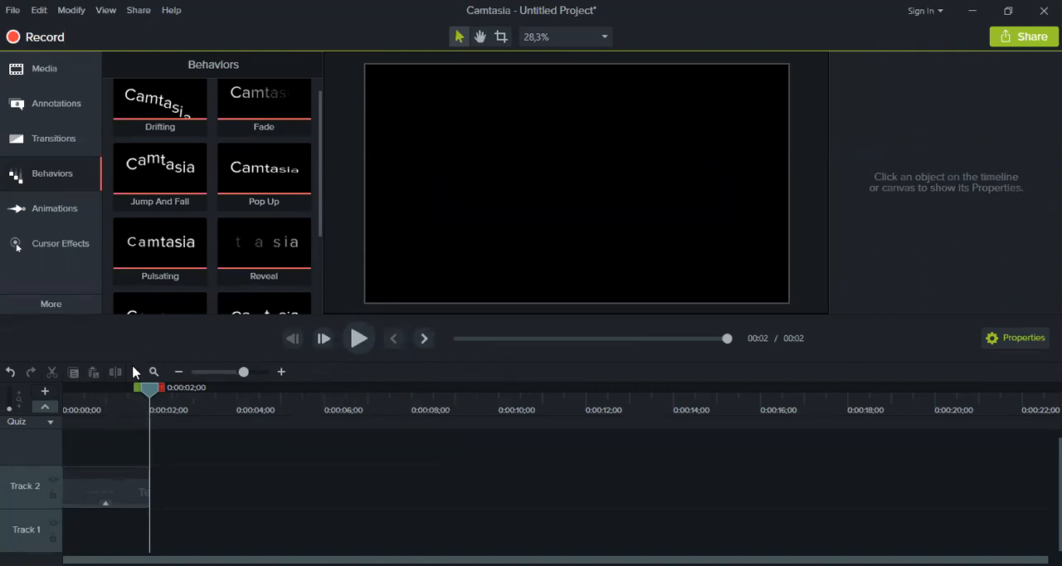
click(111, 398)
click(131, 498)
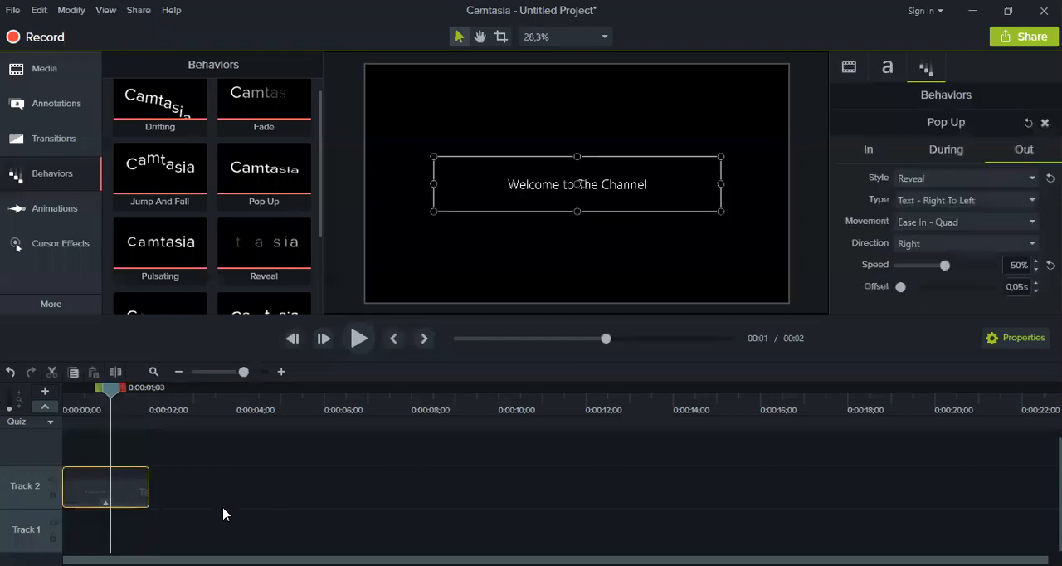
click(226, 507)
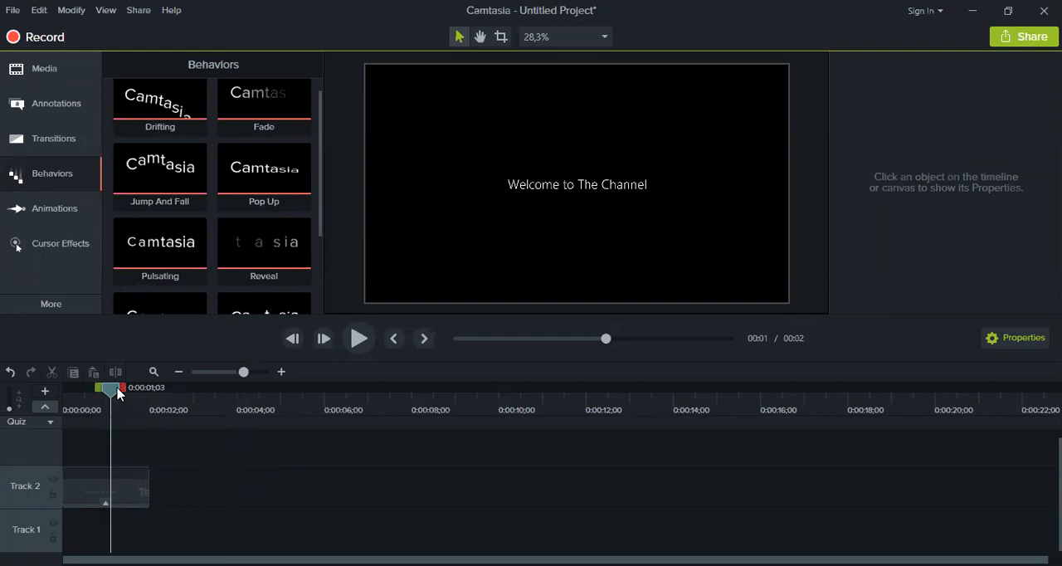
drag(112, 388, 64, 388)
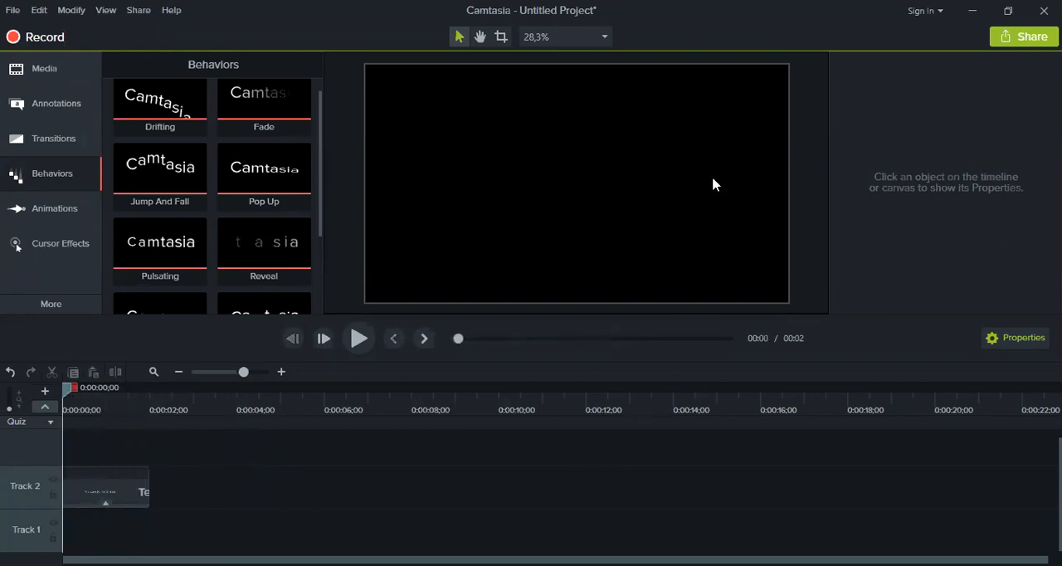
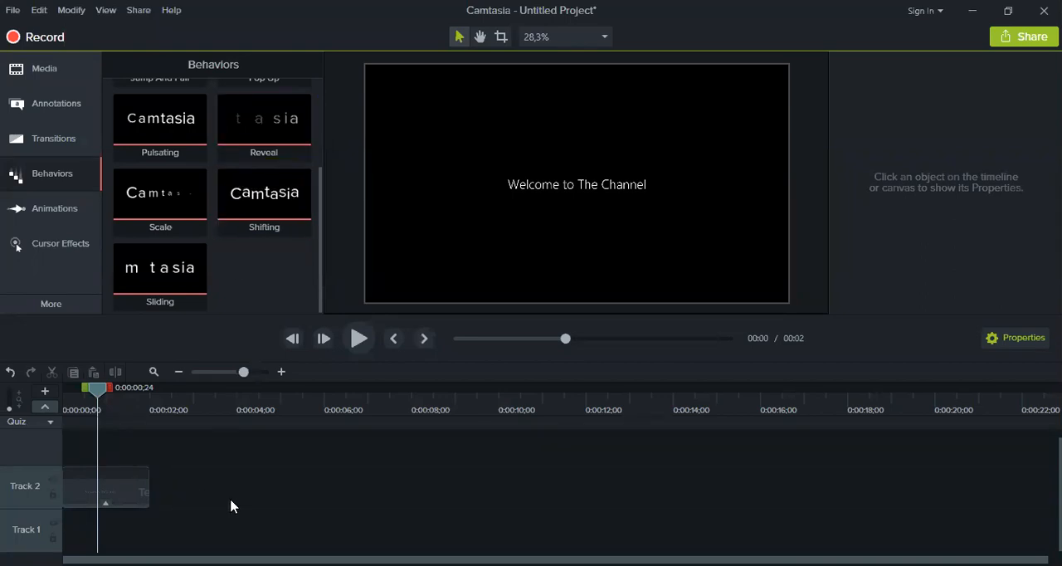
Import potrait.png and place it on Track 2 after the title clip, with the playhead at 0:00:05;09
click(45, 73)
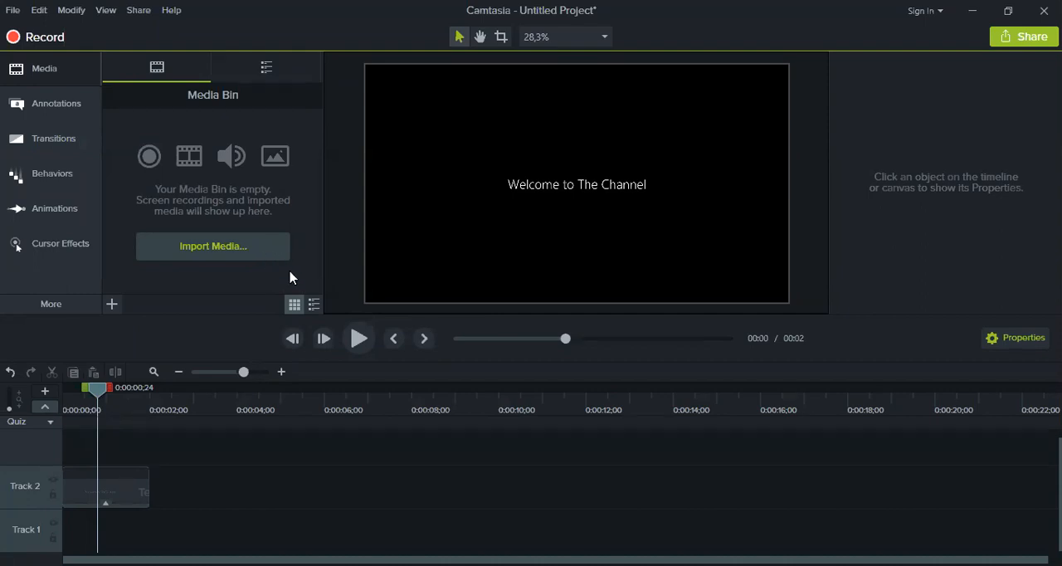
drag(157, 132, 178, 496)
click(295, 405)
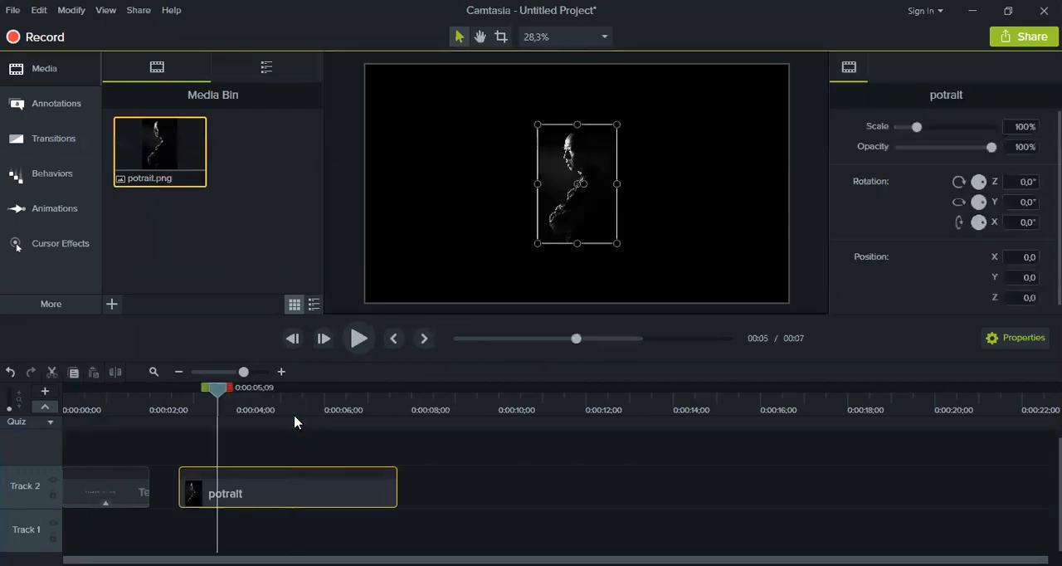
click(491, 509)
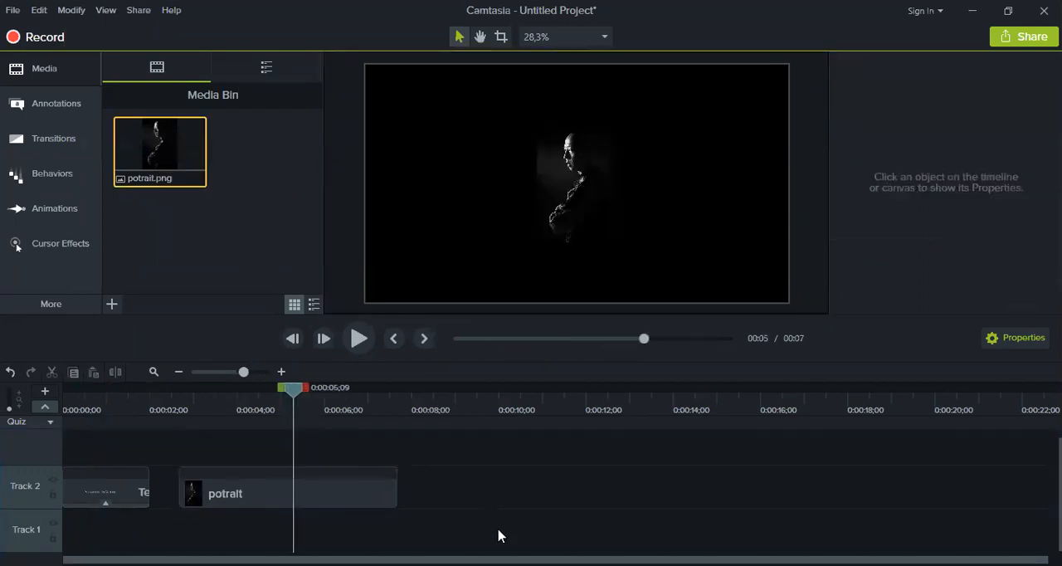
Enlarge the potrait image on the canvas from its corners to a scale of about 138%
click(349, 502)
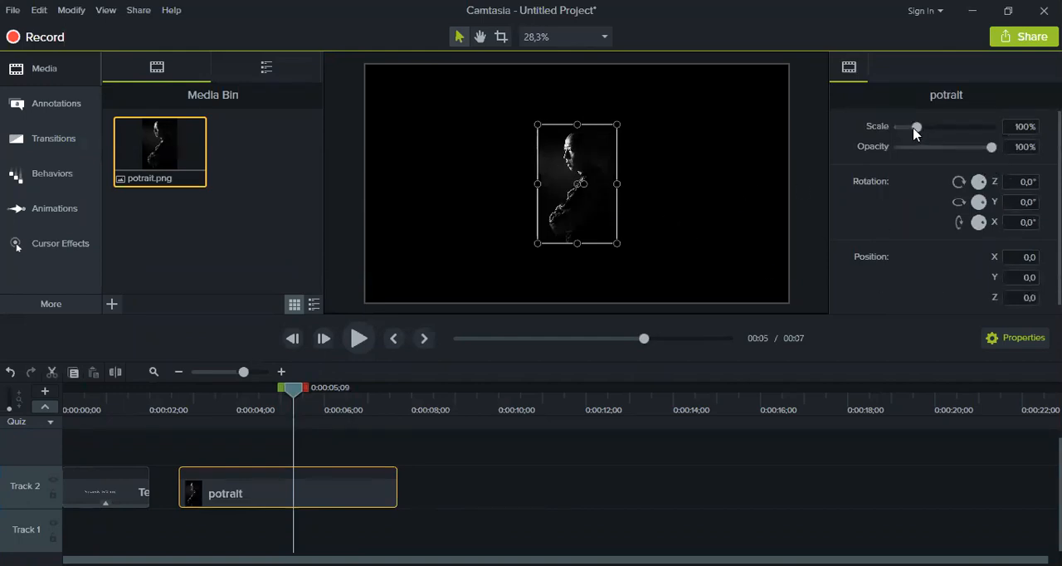
click(623, 469)
click(343, 505)
click(1019, 343)
drag(535, 124, 521, 99)
drag(620, 246, 630, 263)
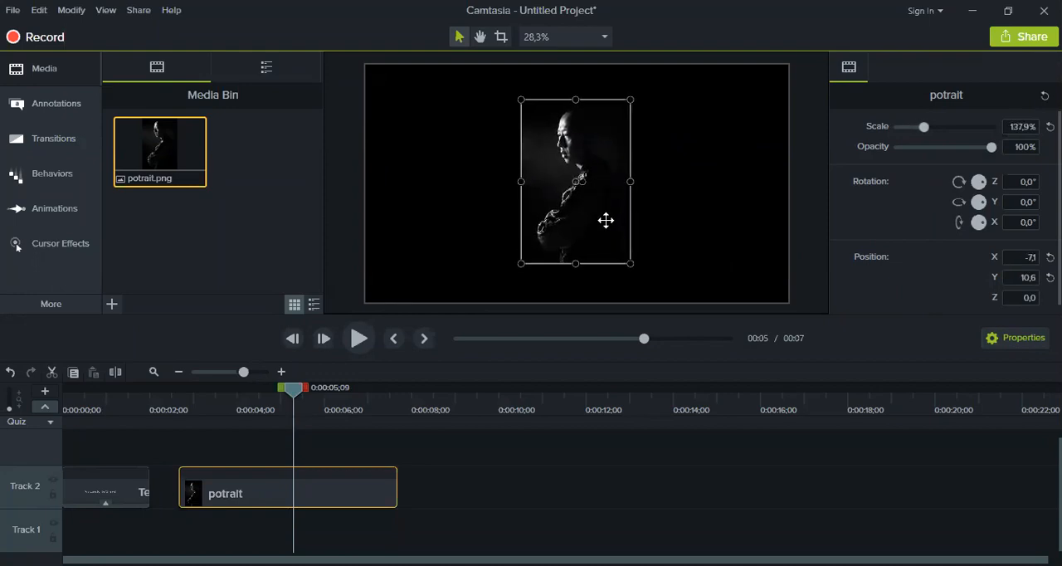
Increase the potrait image's scale to 171.5% and deselect it
drag(918, 131, 932, 130)
click(650, 493)
click(583, 203)
click(694, 469)
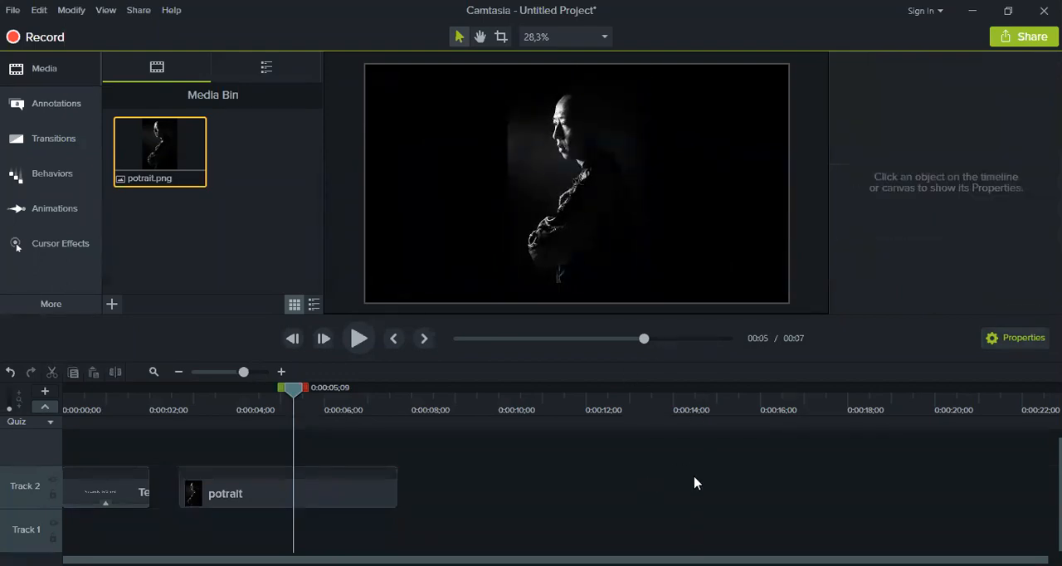
click(615, 232)
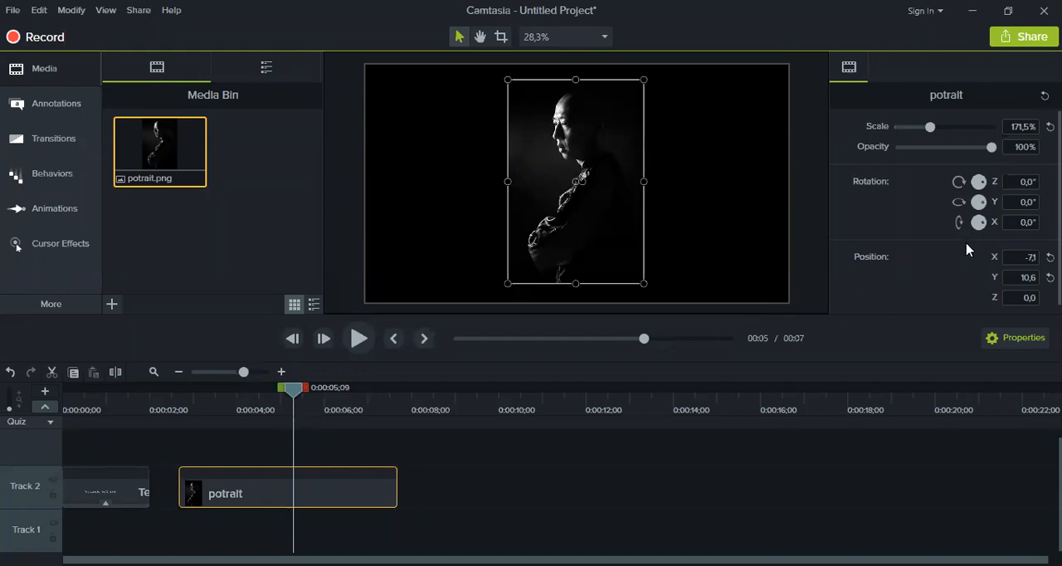
click(859, 478)
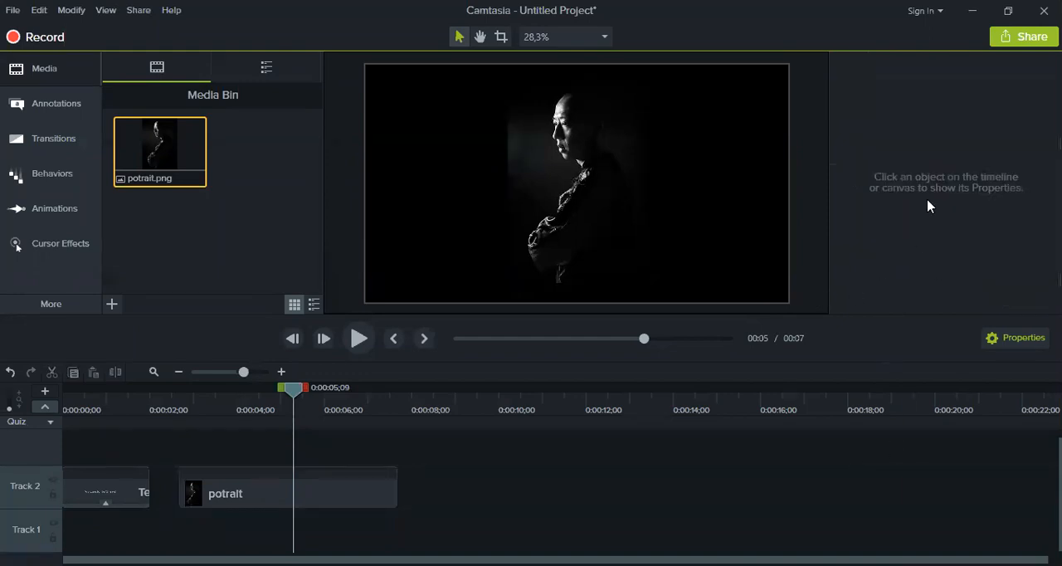
Try adjusting the potrait image's opacity and its X and Y rotation, and undo the rotation changes
click(357, 498)
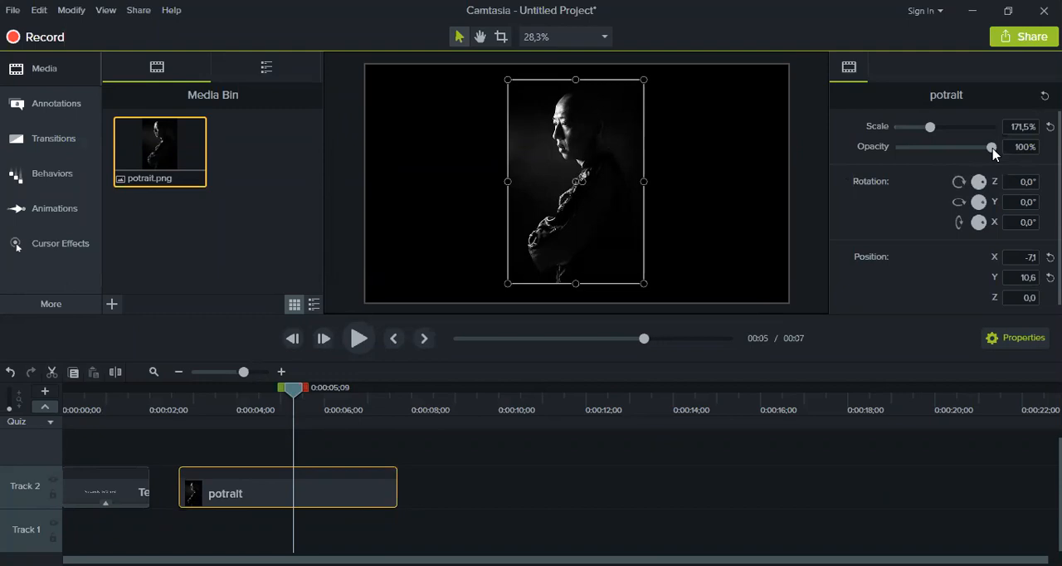
mouse_move(992, 149)
mouse_down()
mouse_move(881, 156)
mouse_move(993, 154)
mouse_up()
click(753, 474)
click(602, 238)
drag(980, 226, 995, 246)
mouse_move(980, 202)
mouse_down()
mouse_move(948, 213)
mouse_move(1012, 223)
mouse_move(941, 220)
mouse_move(1012, 228)
mouse_move(981, 204)
mouse_move(1014, 232)
mouse_move(964, 226)
mouse_move(994, 217)
mouse_move(965, 185)
mouse_move(993, 185)
mouse_move(980, 196)
mouse_move(953, 180)
mouse_move(965, 189)
mouse_up()
key(ctrl+z)
click(801, 448)
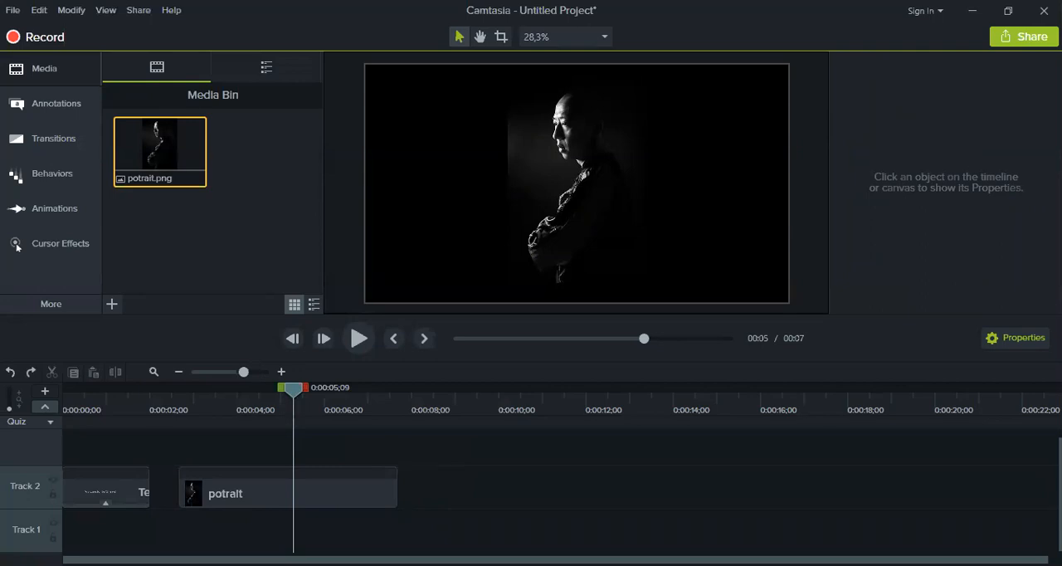
Apply the Sliding behavior to the potrait clip and play back its exit
click(308, 497)
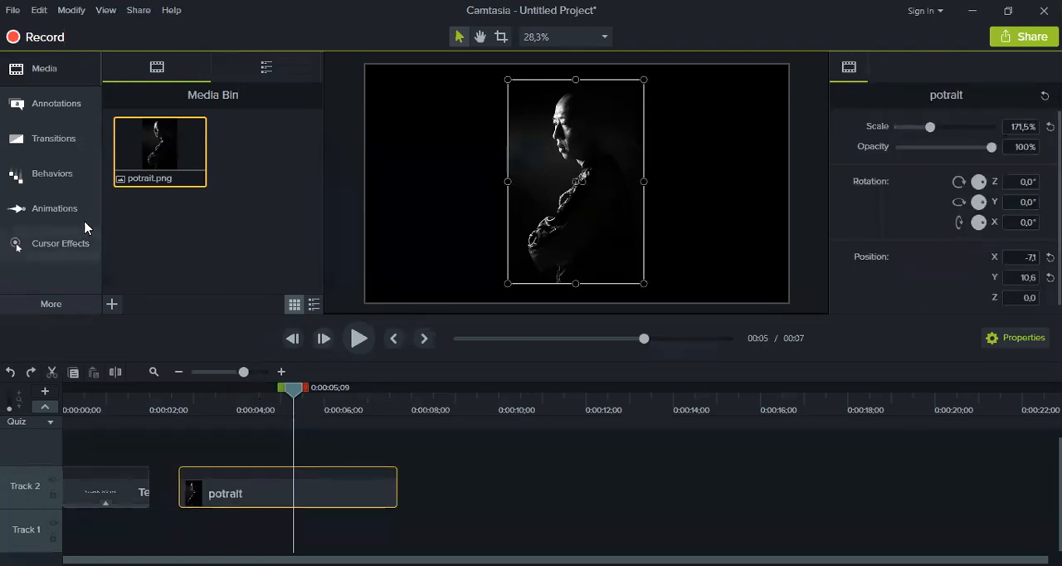
click(51, 172)
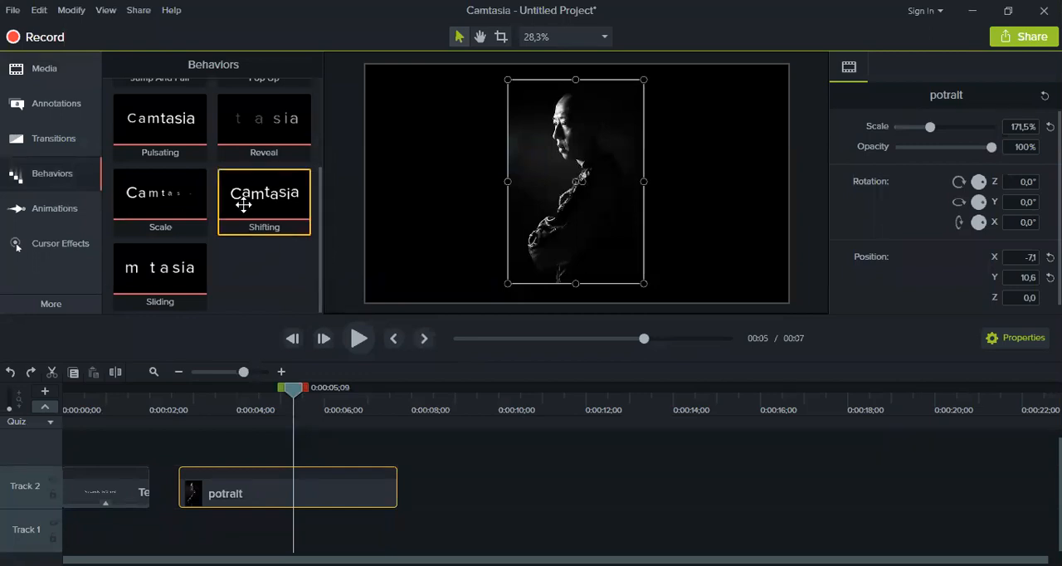
drag(149, 272, 155, 288)
drag(263, 480, 263, 480)
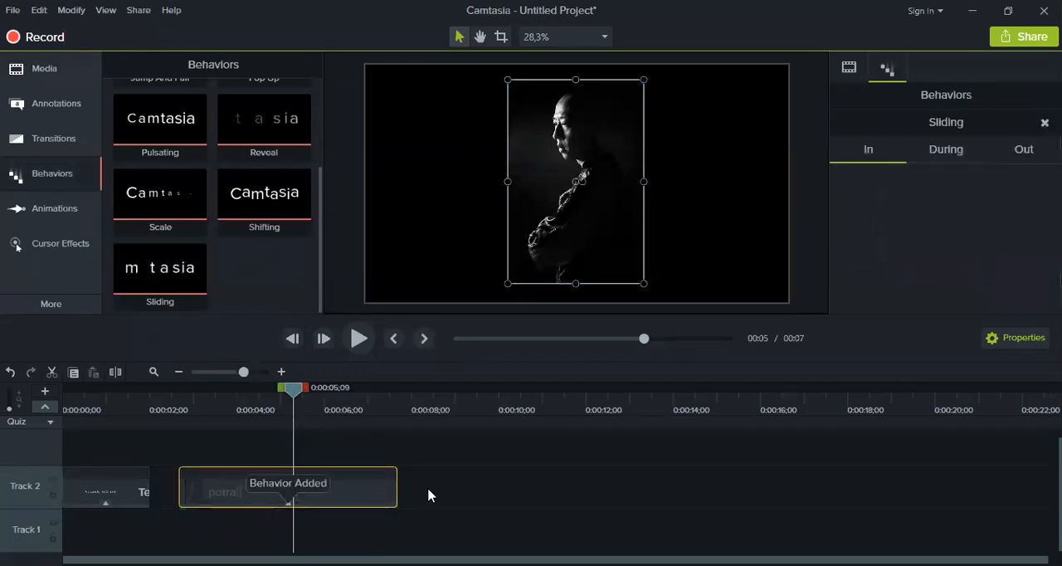
click(355, 340)
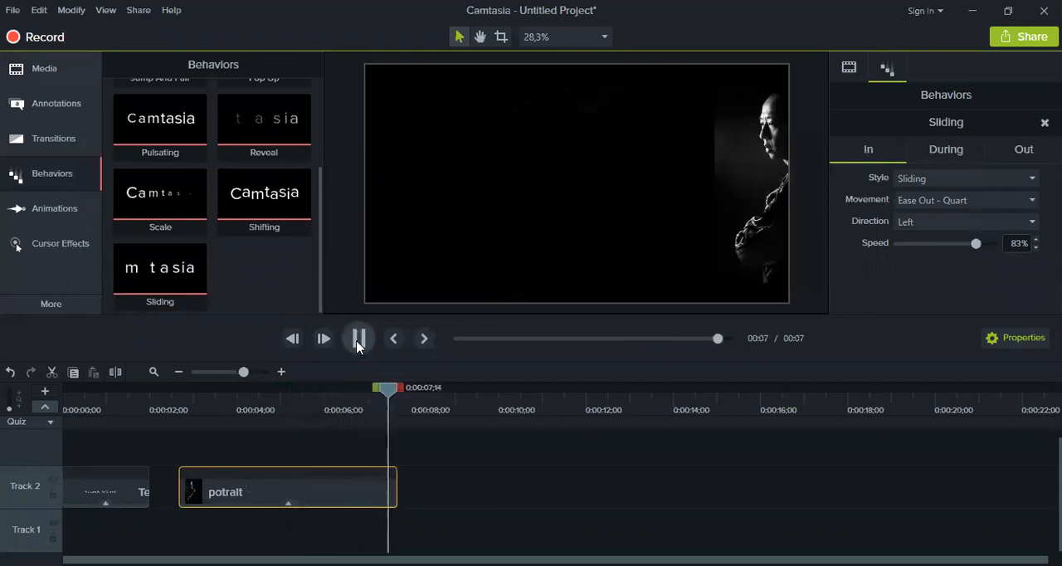
Delete the title clip from Track 2 and move the playhead to the start of the potrait clip at 0:00:02;21
click(107, 495)
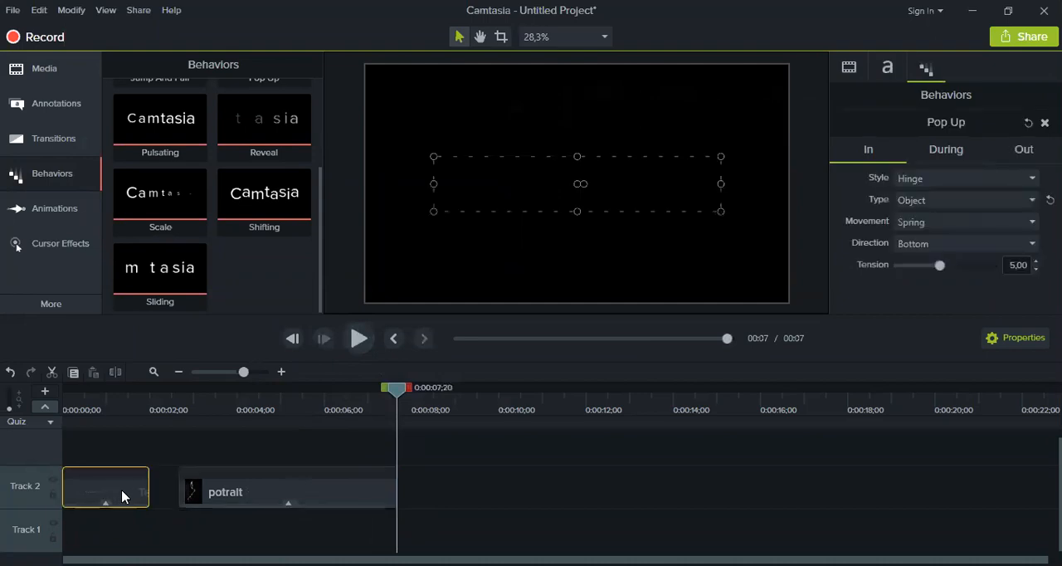
key(Delete)
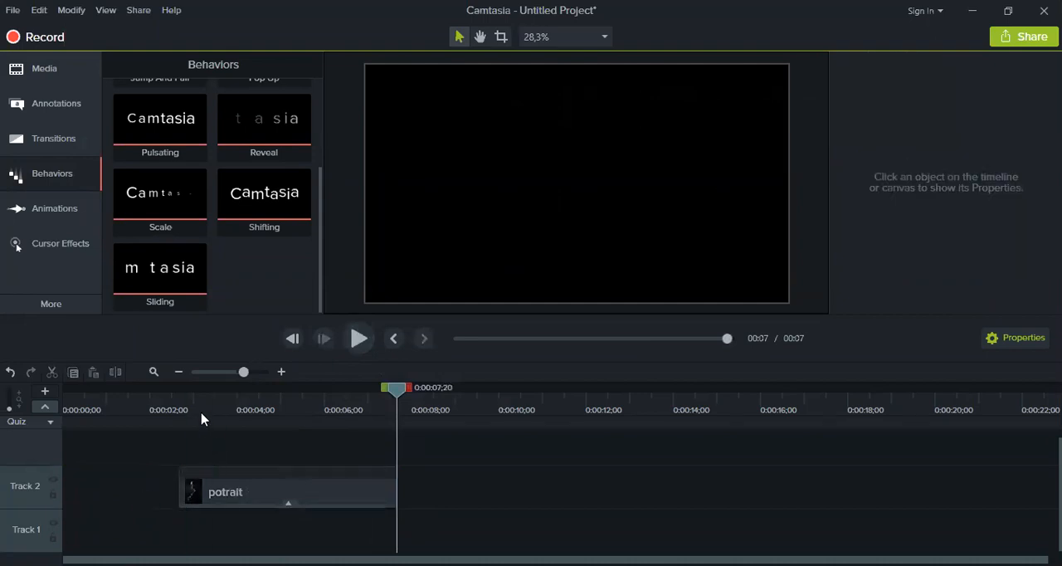
click(179, 408)
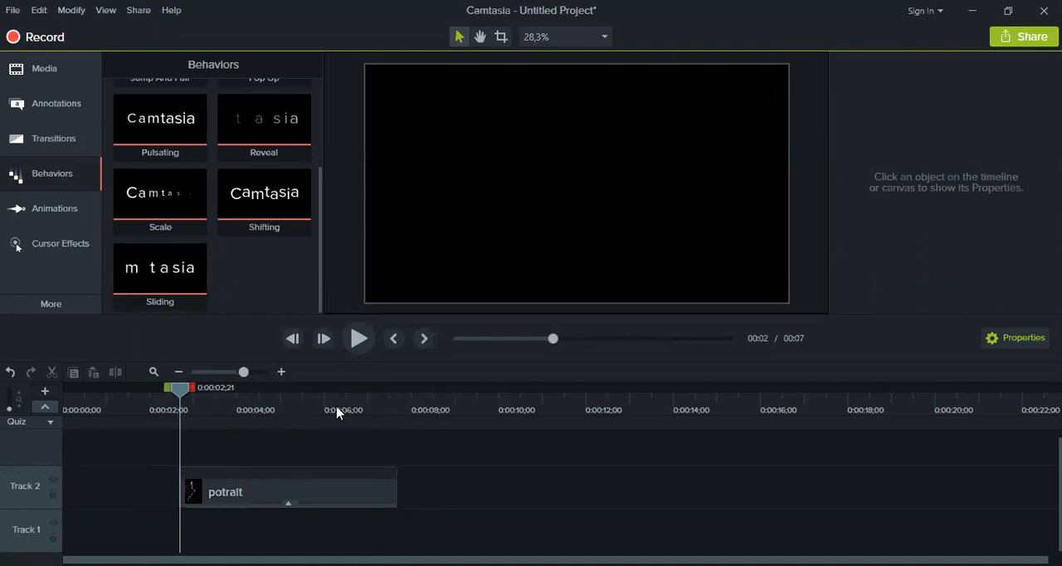
Play back the potrait clip's sliding entrance several times from the start of the clip
click(358, 338)
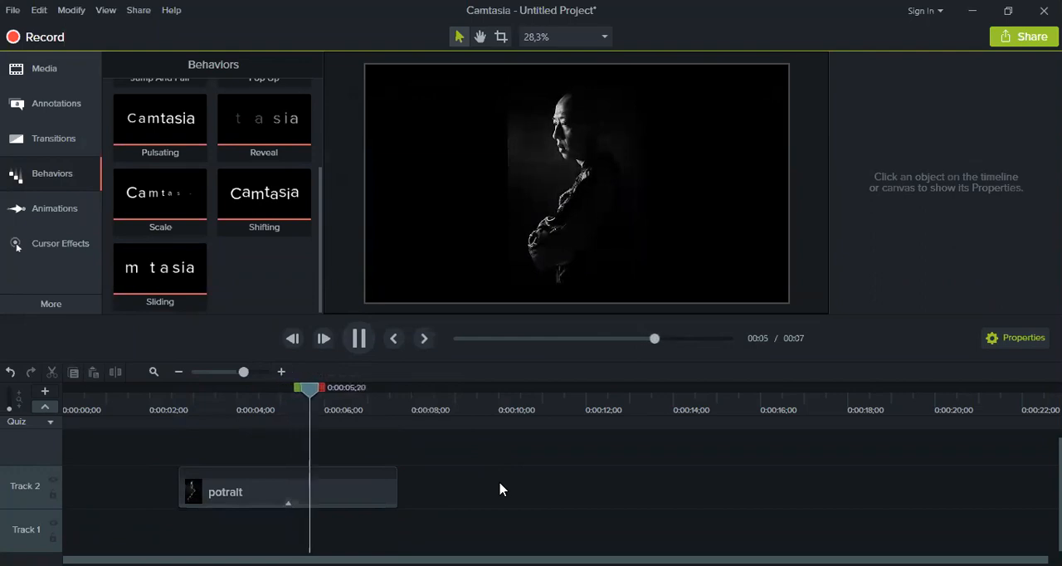
drag(246, 412, 185, 406)
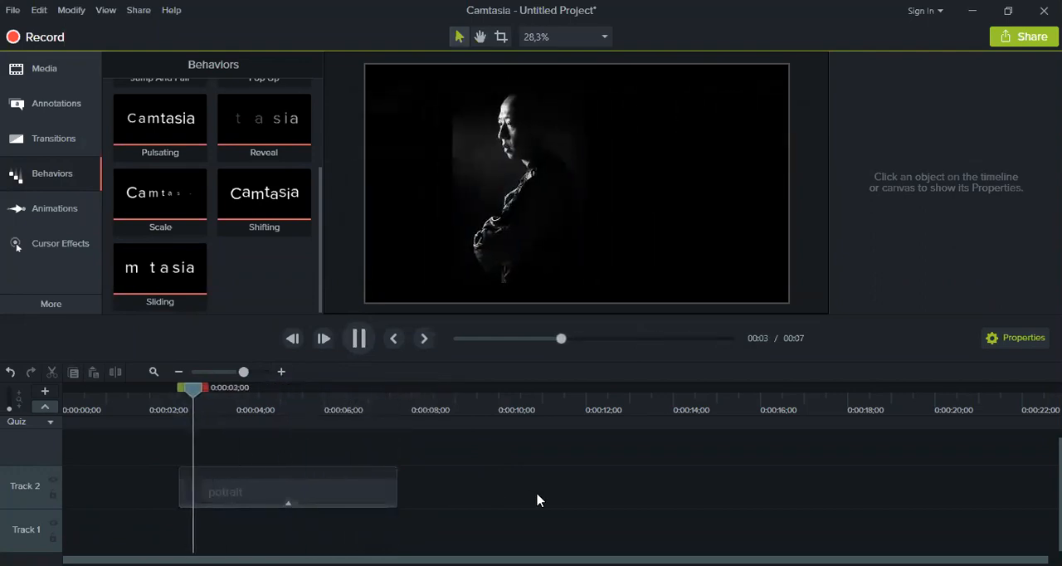
key(space)
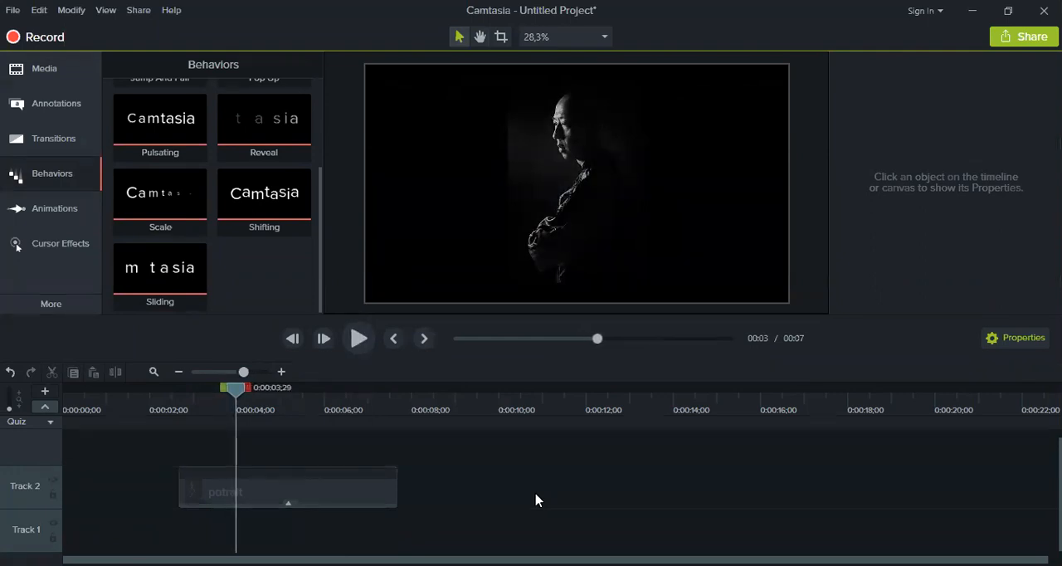
drag(235, 395, 194, 403)
key(space)
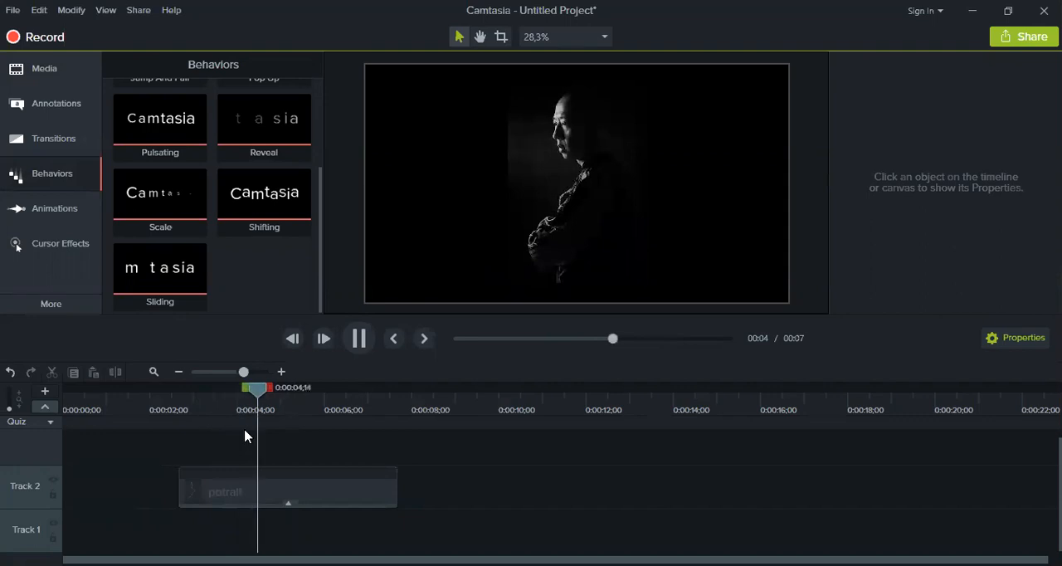
Set the Out style of the potrait clip's Sliding behavior to Shrink
click(331, 497)
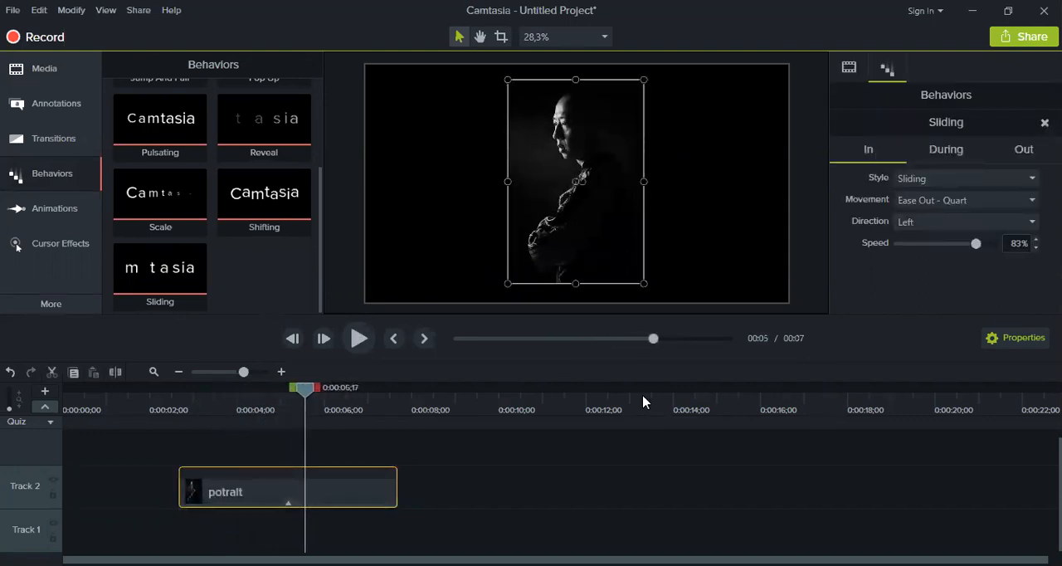
click(1013, 156)
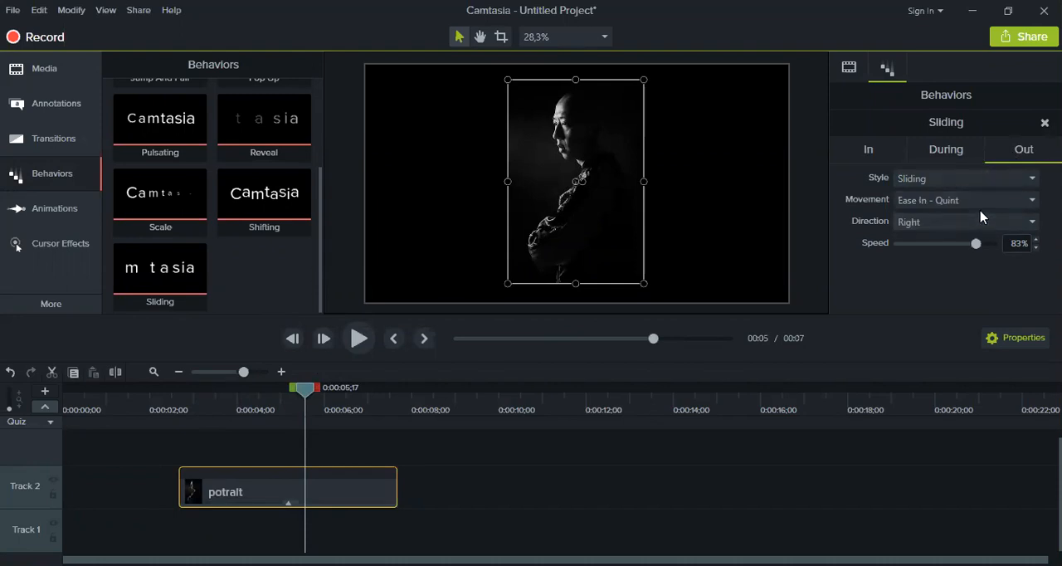
click(983, 180)
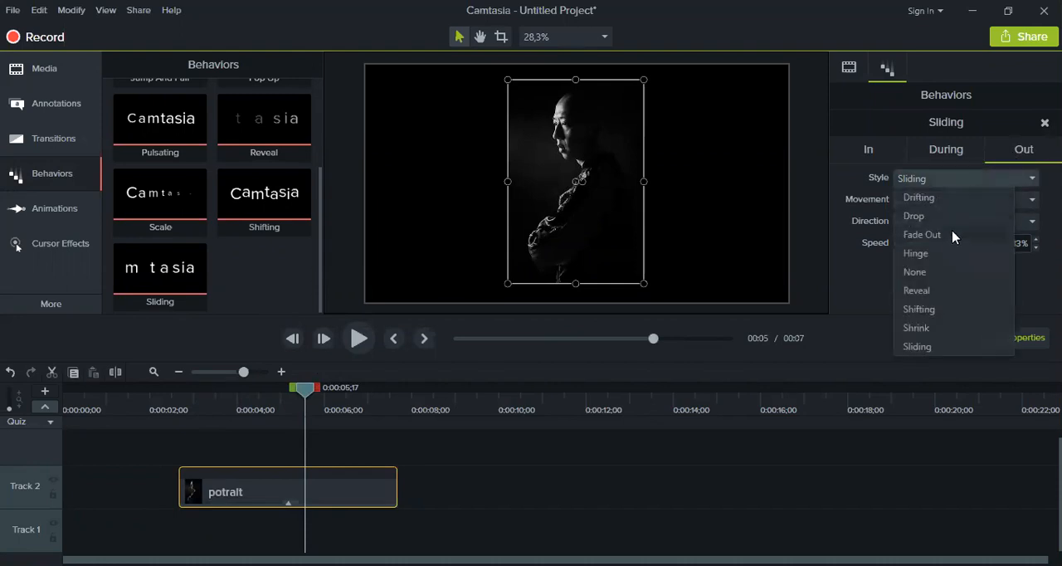
click(919, 327)
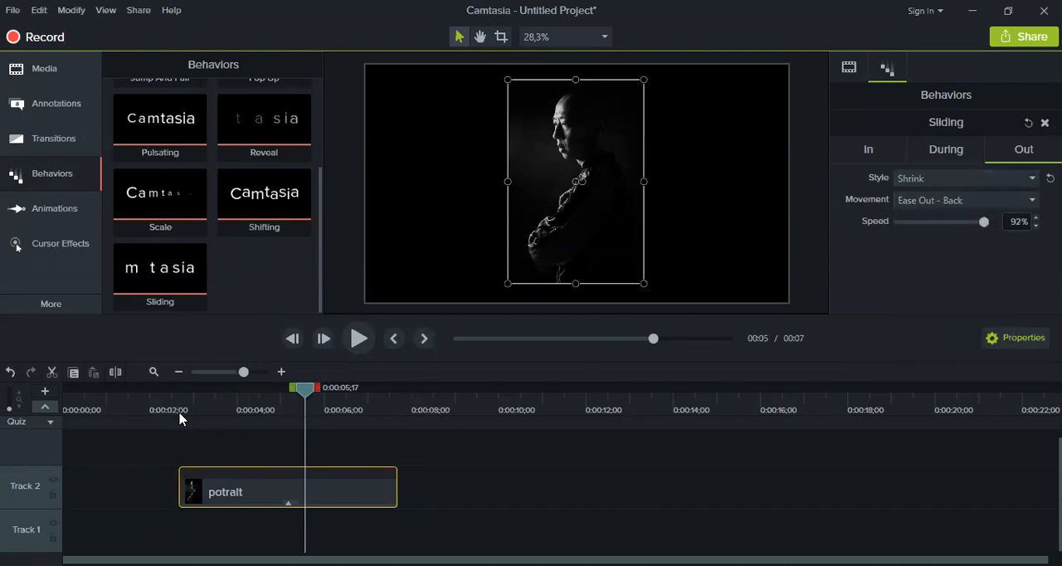
Move the potrait clip to the beginning of Track 2 and play back its animation
drag(320, 495, 80, 477)
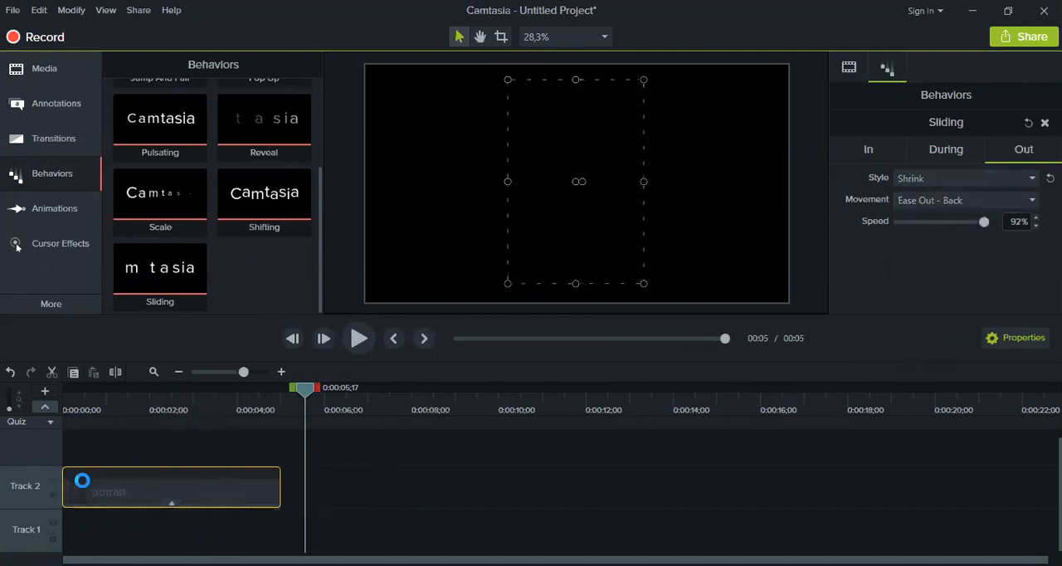
click(359, 338)
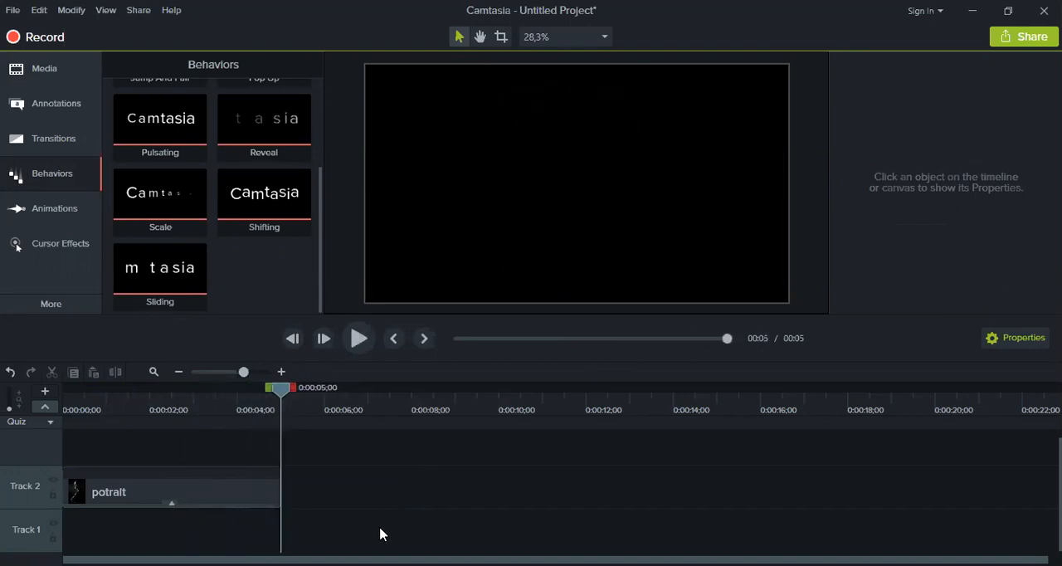
Remove the Sliding behavior from the potrait clip and apply the Pulsating behavior instead
click(230, 502)
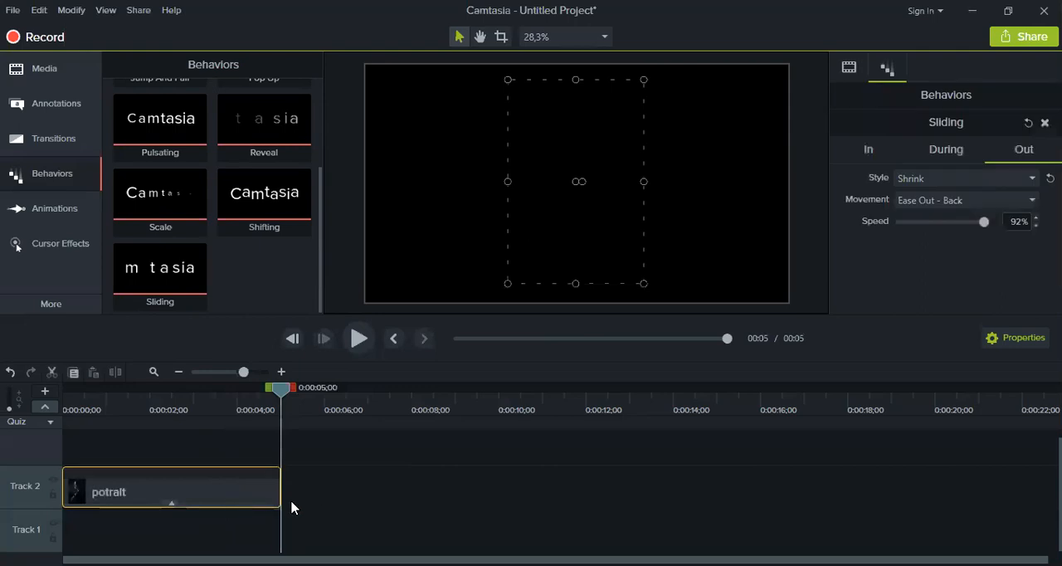
click(1044, 122)
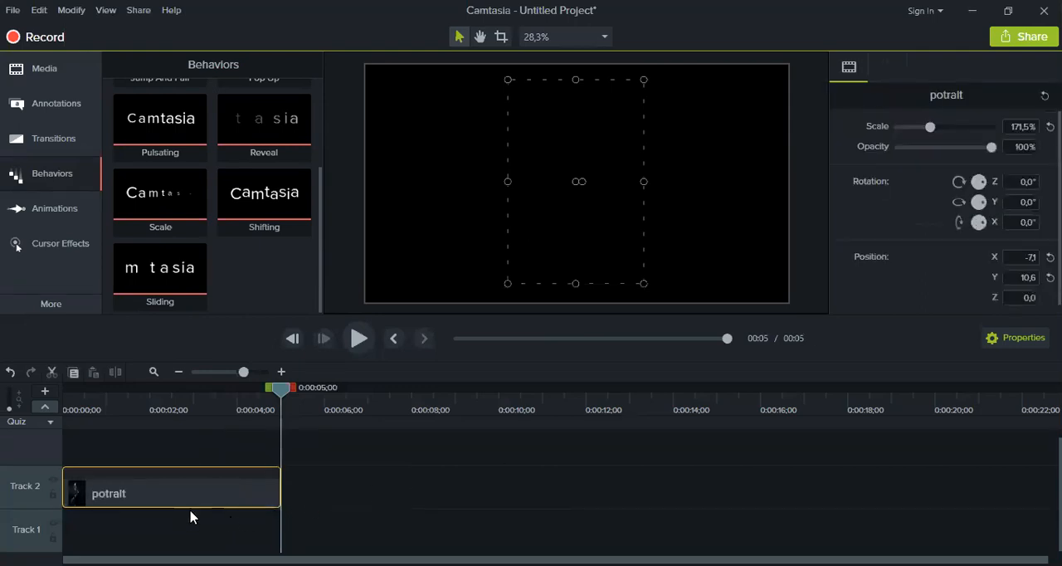
click(215, 411)
drag(320, 237, 334, 175)
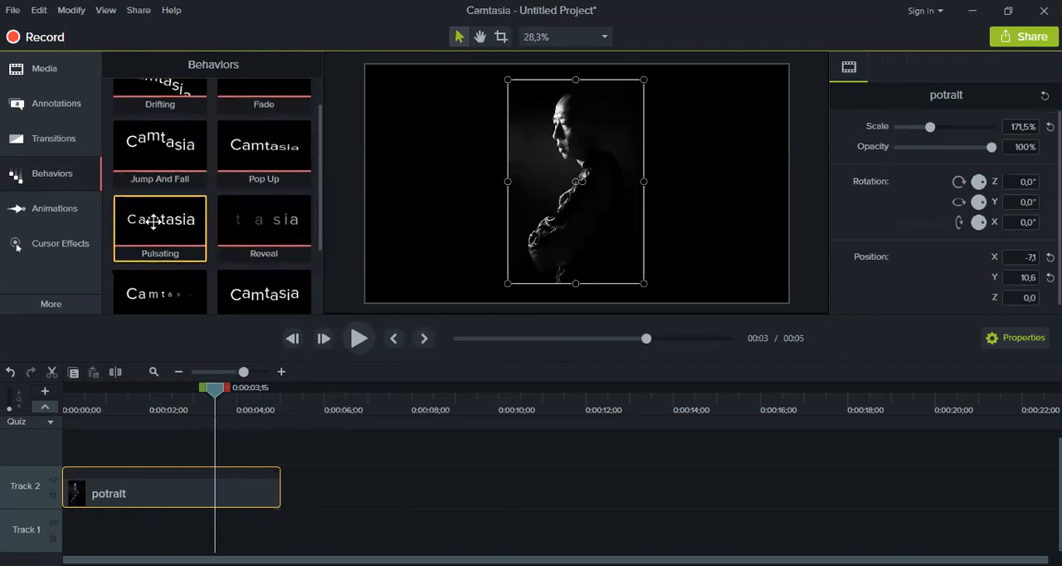
drag(131, 481, 127, 492)
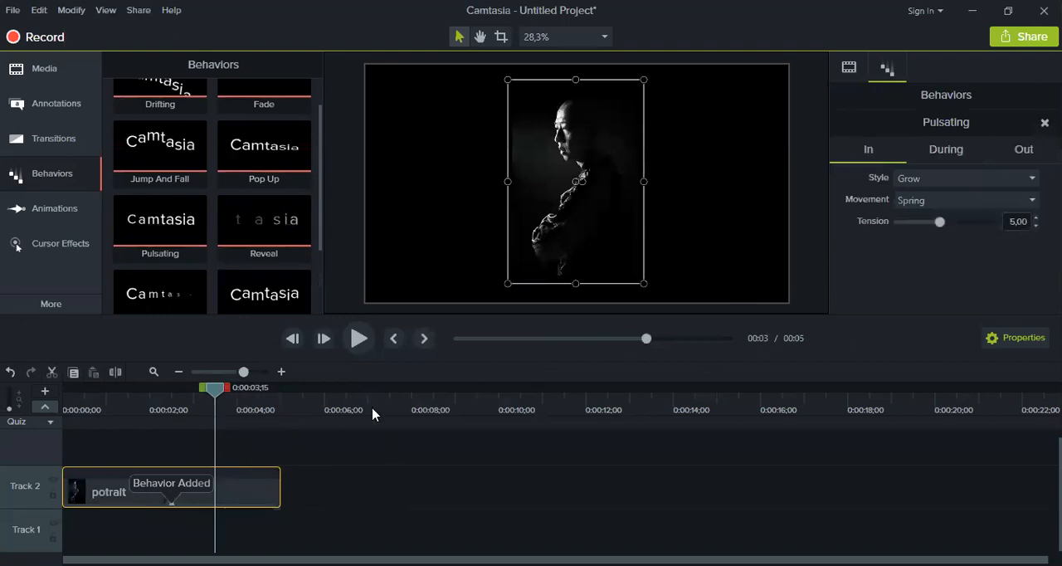
Play back the pulsating animation from the start and move the playhead to 0:00:04;15
drag(214, 391, 63, 391)
click(339, 522)
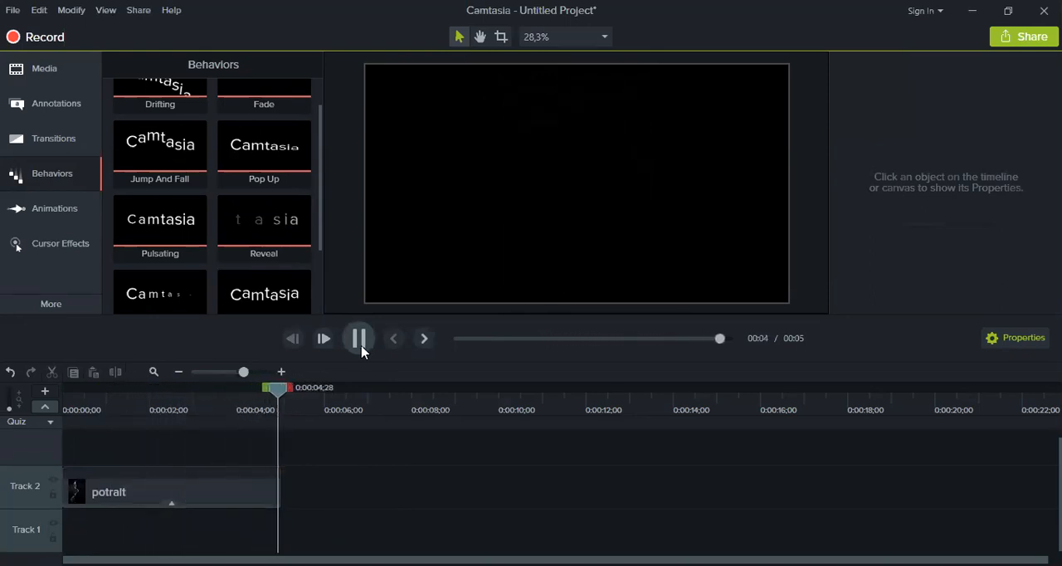
drag(286, 392, 257, 393)
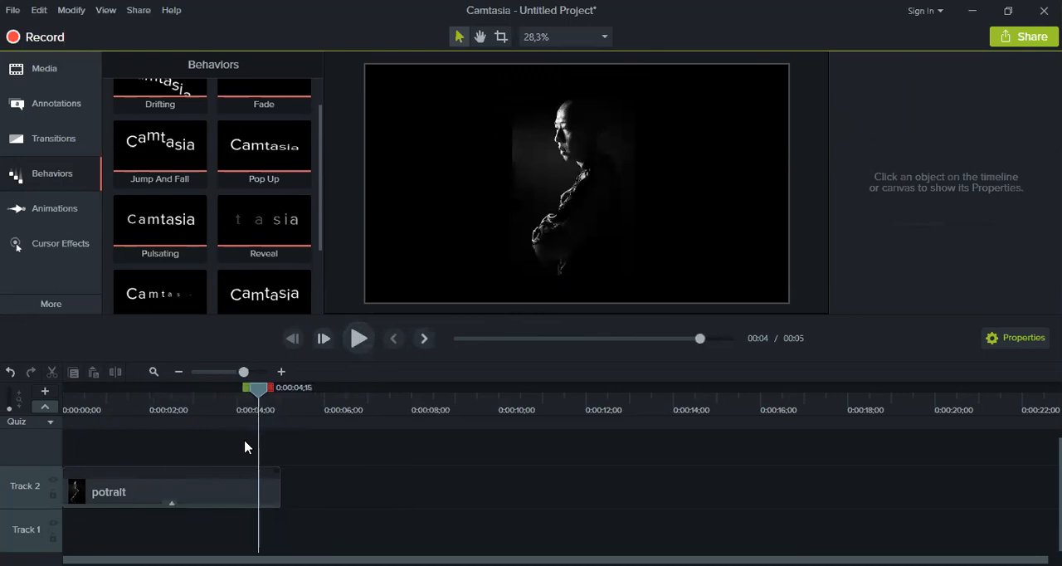
Set the Out style of the potrait clip's Pulsating behavior to Drifting and play back the animation from 0:00:00;00
click(239, 488)
click(1012, 153)
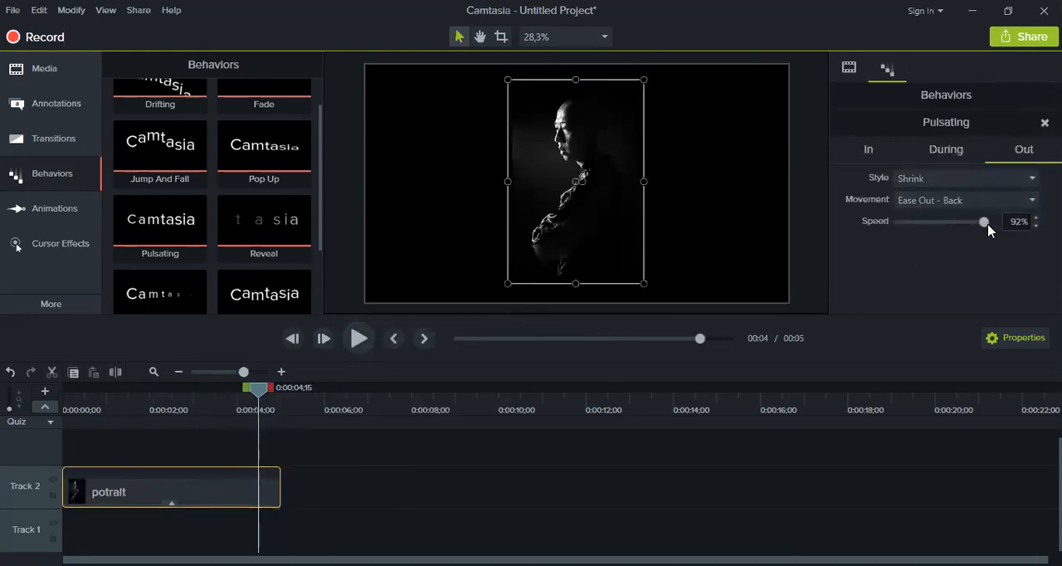
click(974, 184)
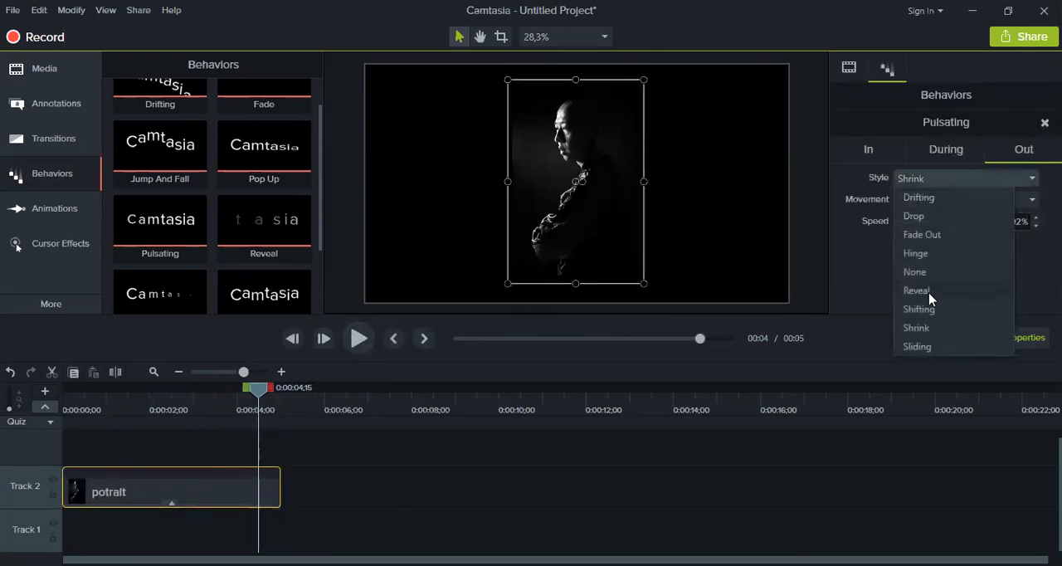
click(920, 197)
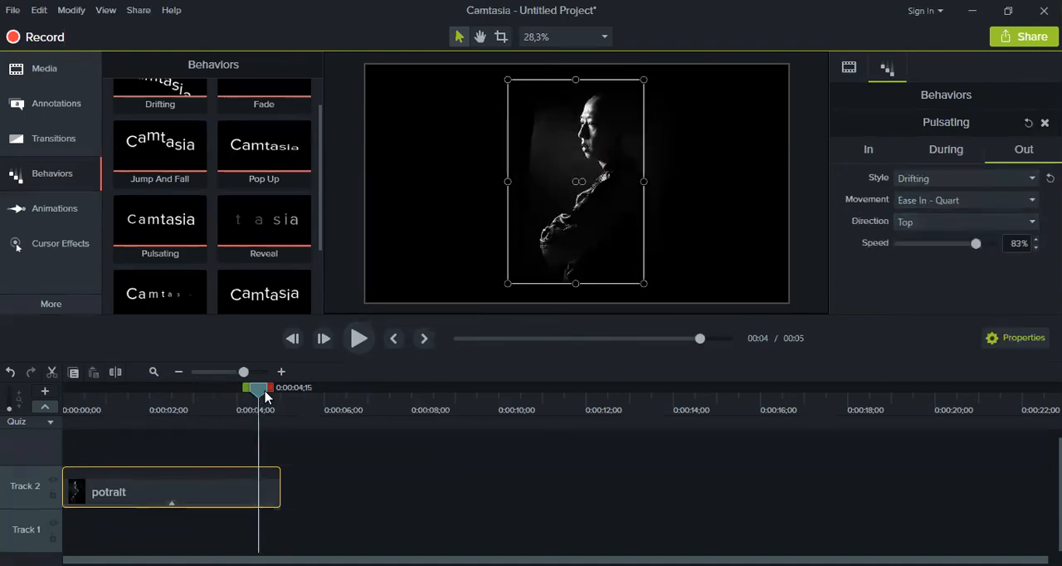
drag(265, 397, 7, 427)
click(409, 491)
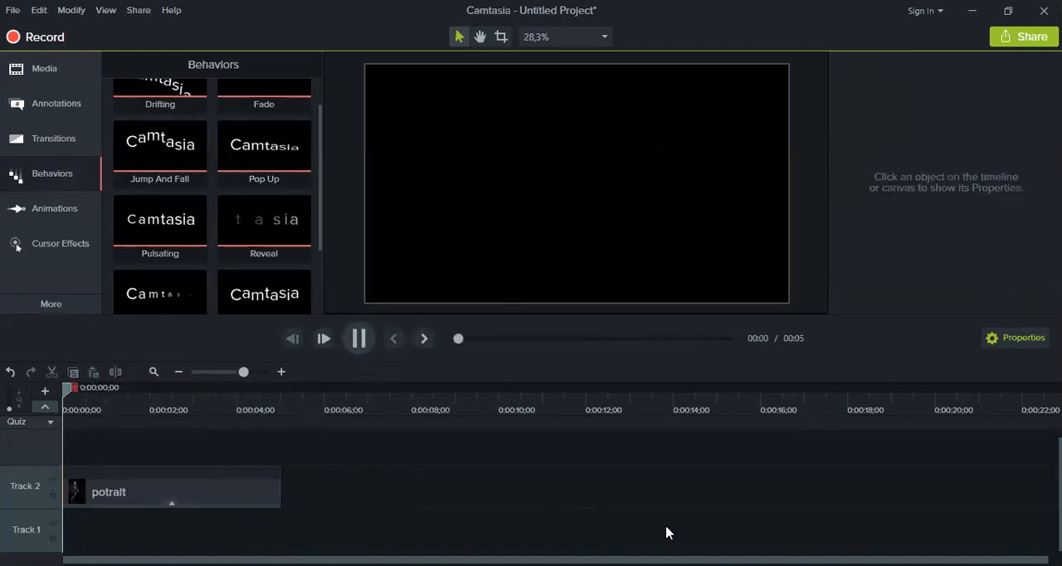